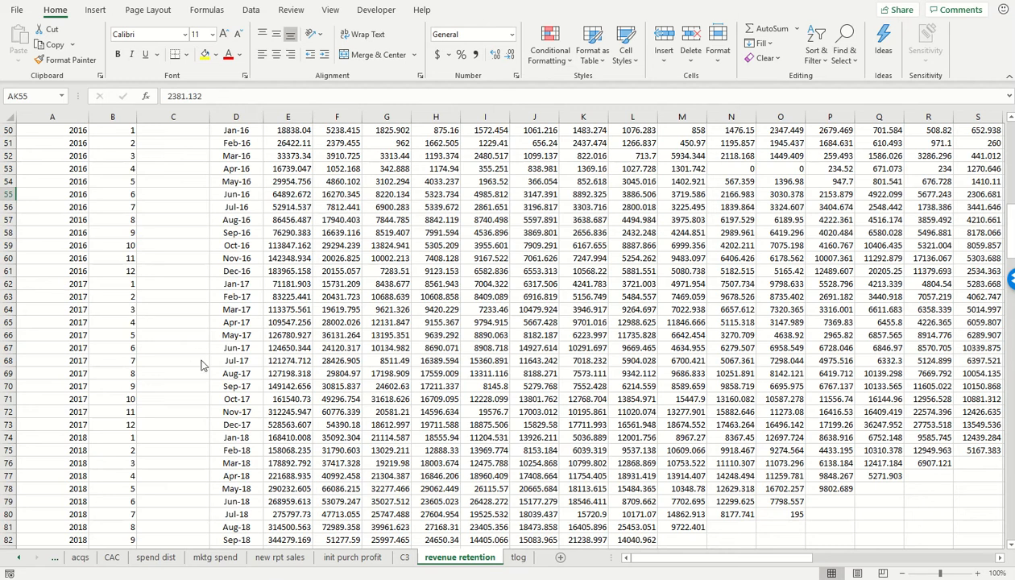
# Examine the revenue table's acquisition cohorts, its months since acquisition headings and the first monthly revenue cells
pyautogui.scroll(8, 202, 364)
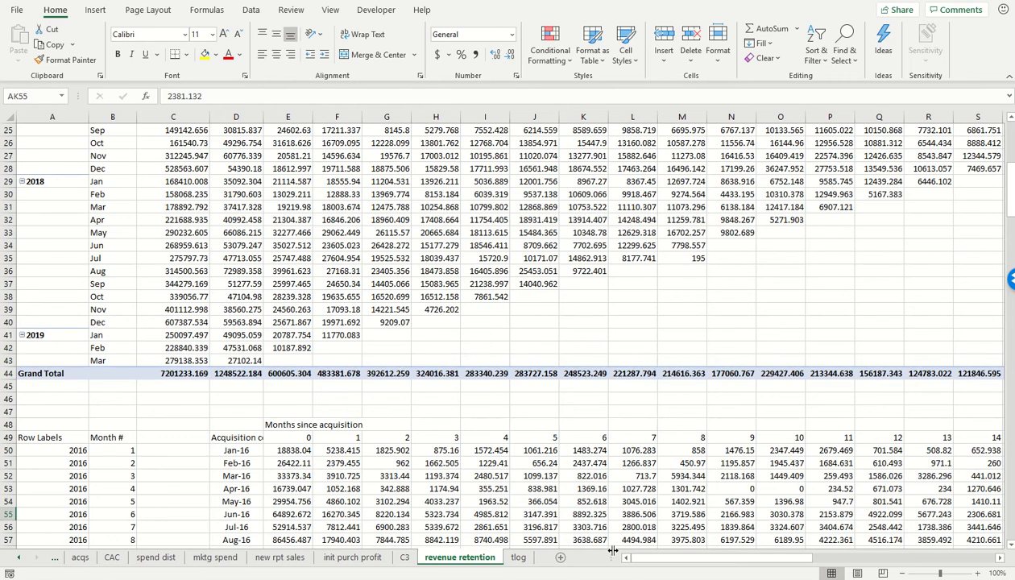
pyautogui.scroll(-5, 290, 451)
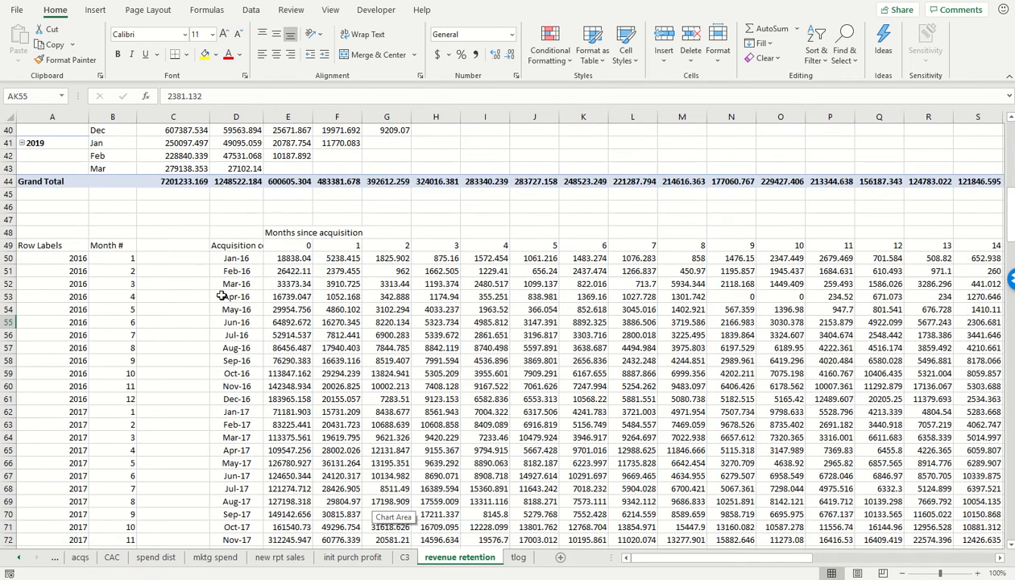
pyautogui.click(232, 249)
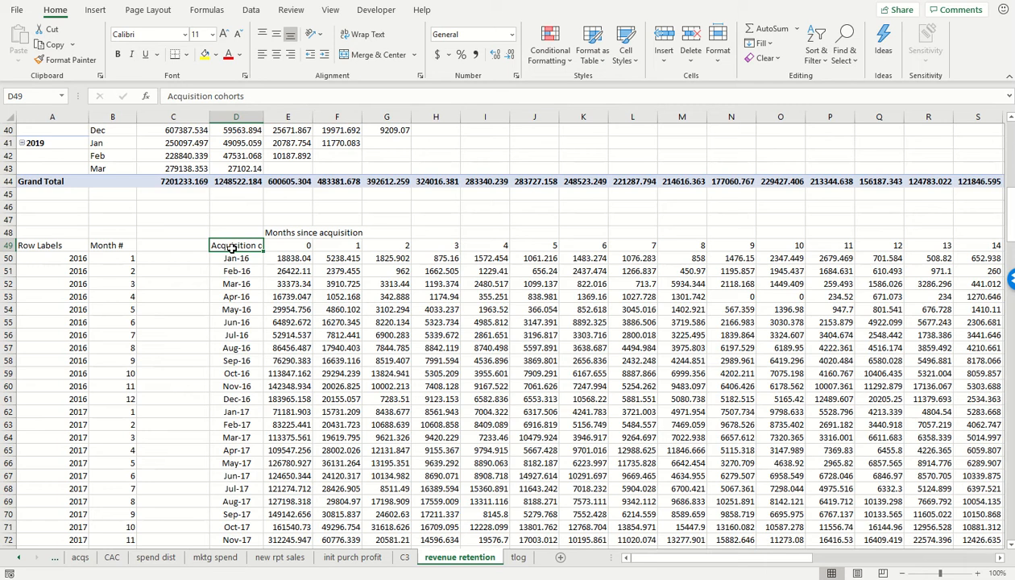
pyautogui.press('Down')
pyautogui.press('Down')
pyautogui.press('Down')
pyautogui.press('Down')
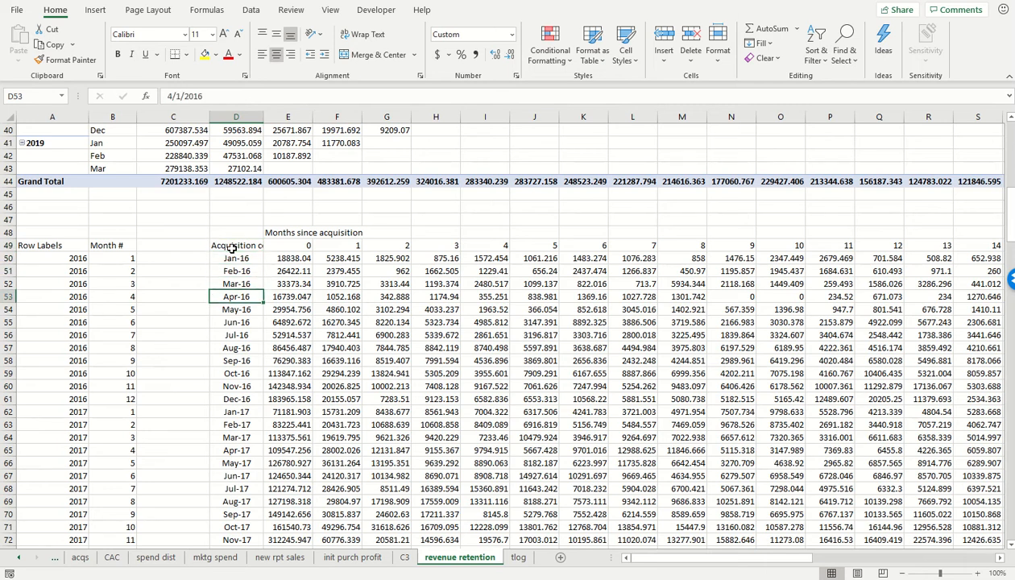
pyautogui.press('Up')
pyautogui.press('Up')
pyautogui.press('Up')
pyautogui.press('Right')
pyautogui.press('Up')
pyautogui.press('Right')
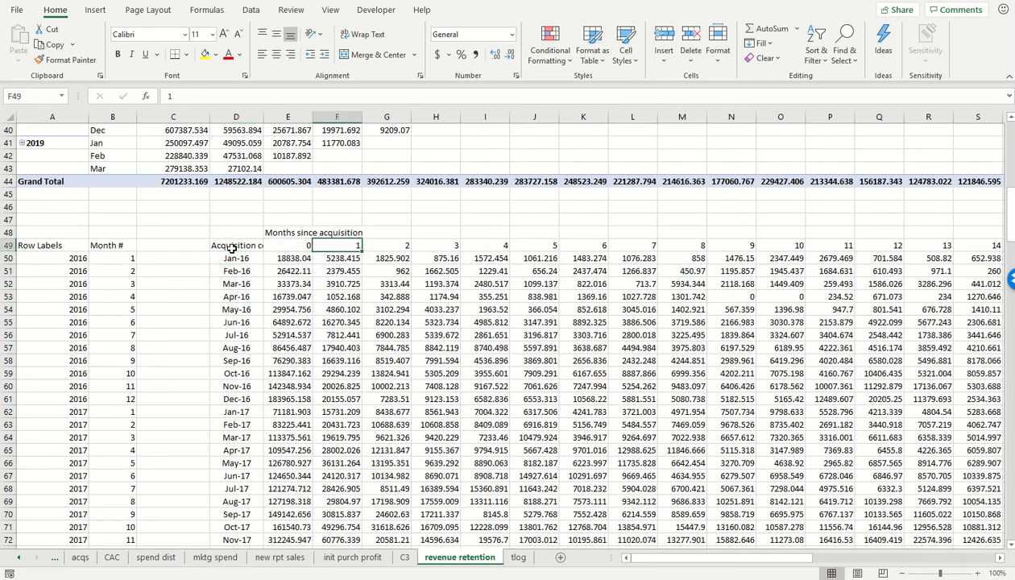
pyautogui.press('Down')
pyautogui.press('Down')
pyautogui.press('Down')
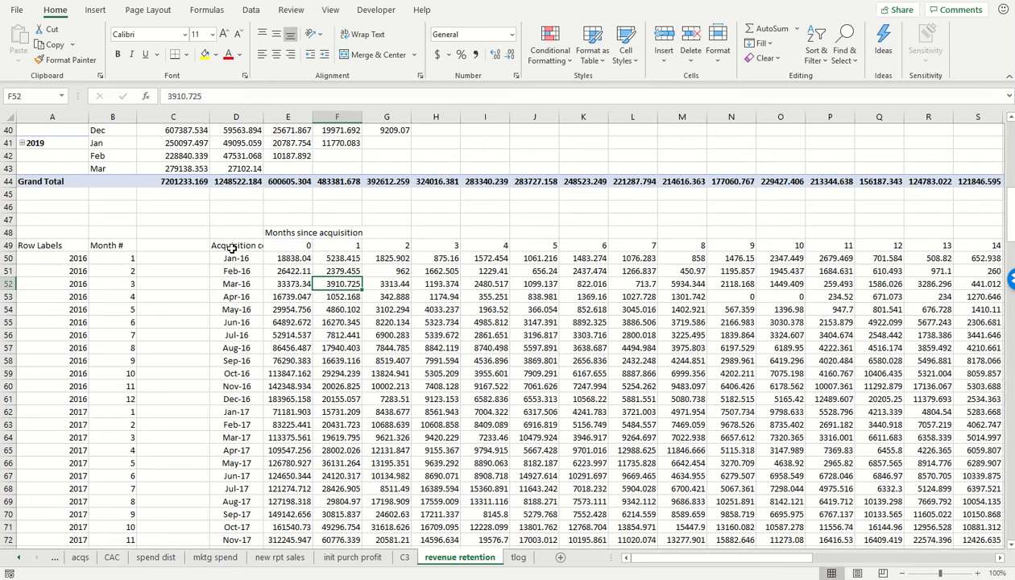
pyautogui.press('Left')
pyautogui.press('Up')
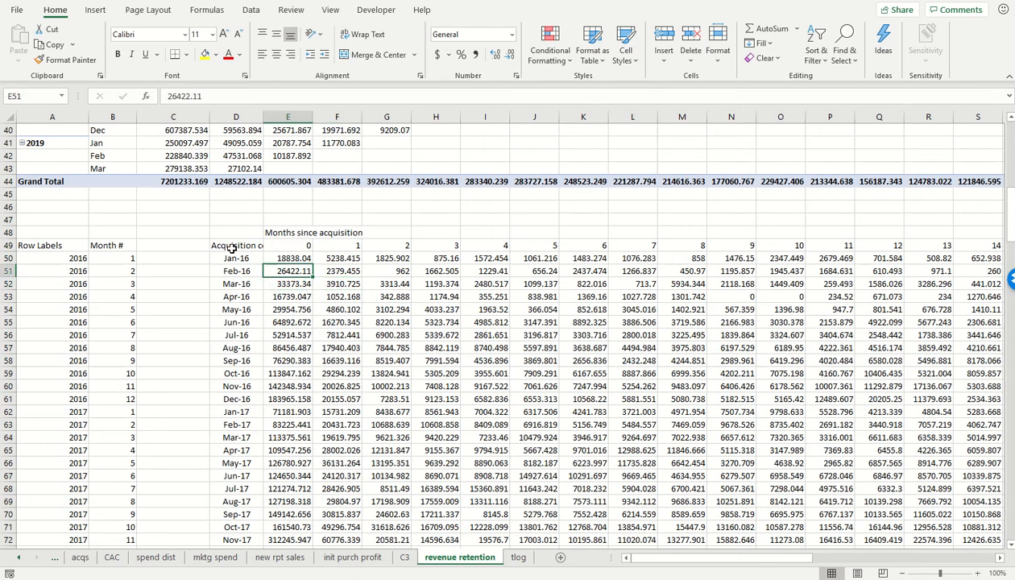
pyautogui.press('Up')
pyautogui.press('Left')
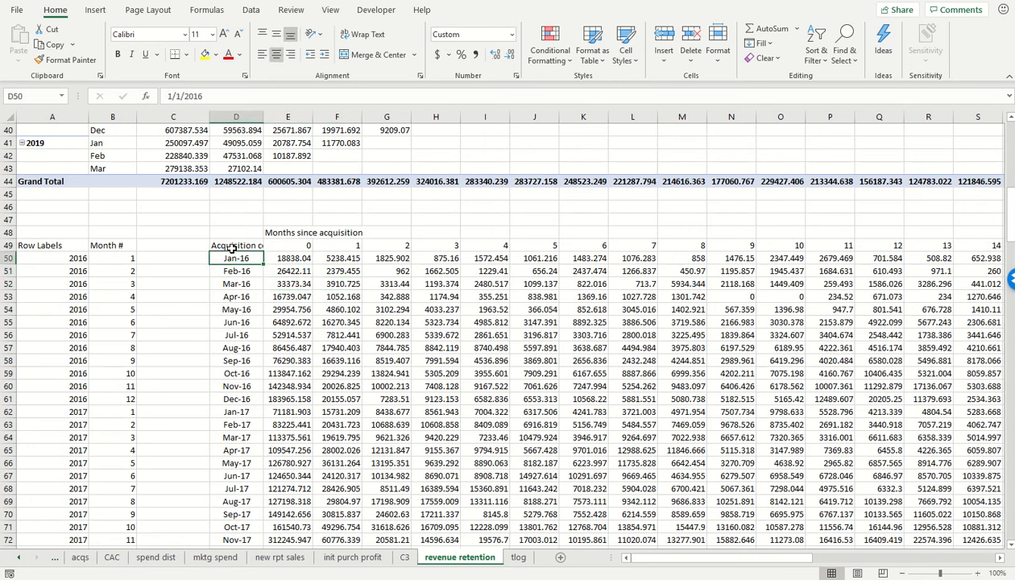
# Copy the cohort revenue table from cell D49 through its last cell and paste it at D165, below the revenue retention chart
pyautogui.press('Up')
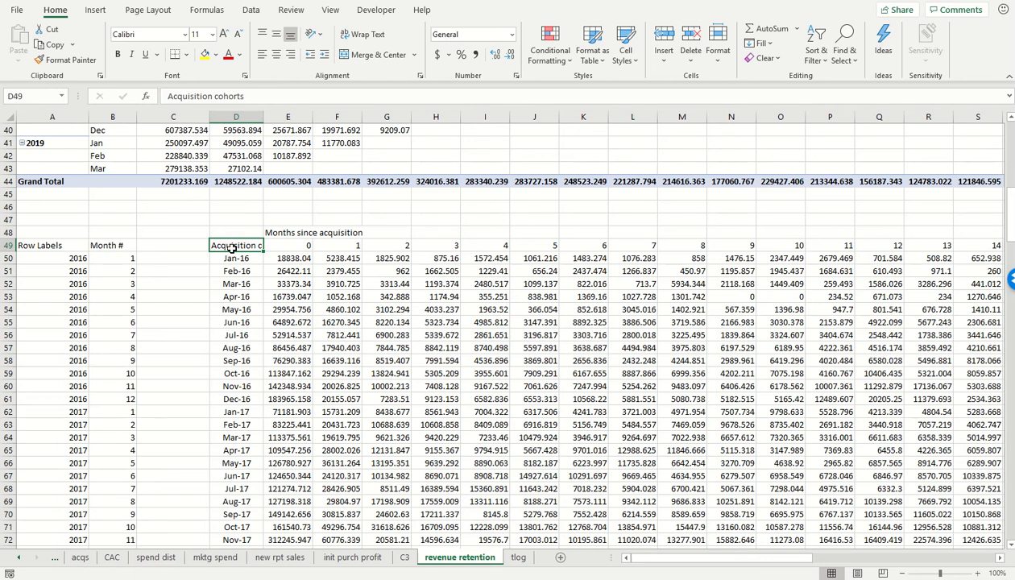
pyautogui.hotkey('ctrl', 'shift', 'End')
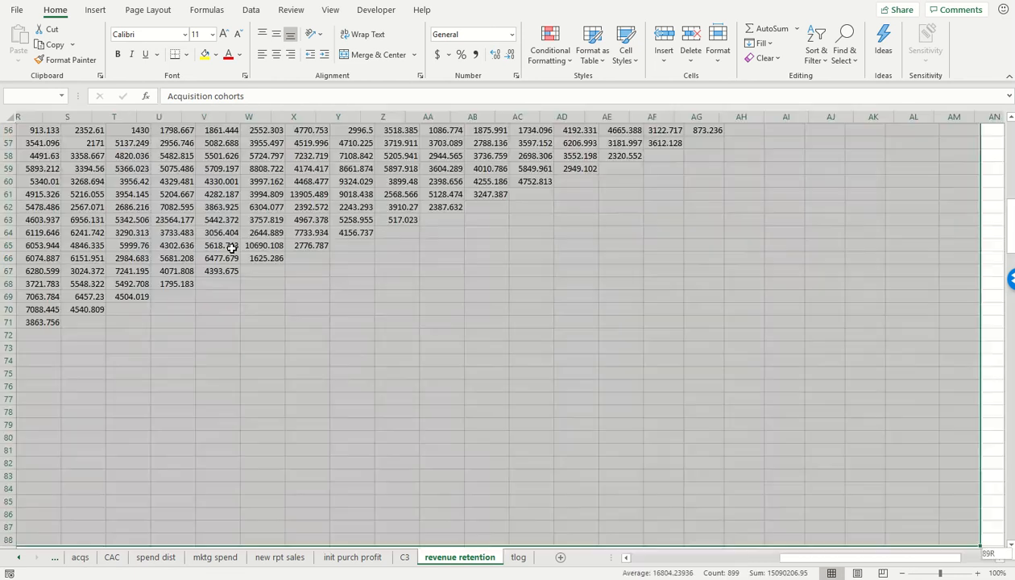
pyautogui.hotkey('ctrl', 'c')
pyautogui.press('Left')
pyautogui.press('Left')
pyautogui.press('Left')
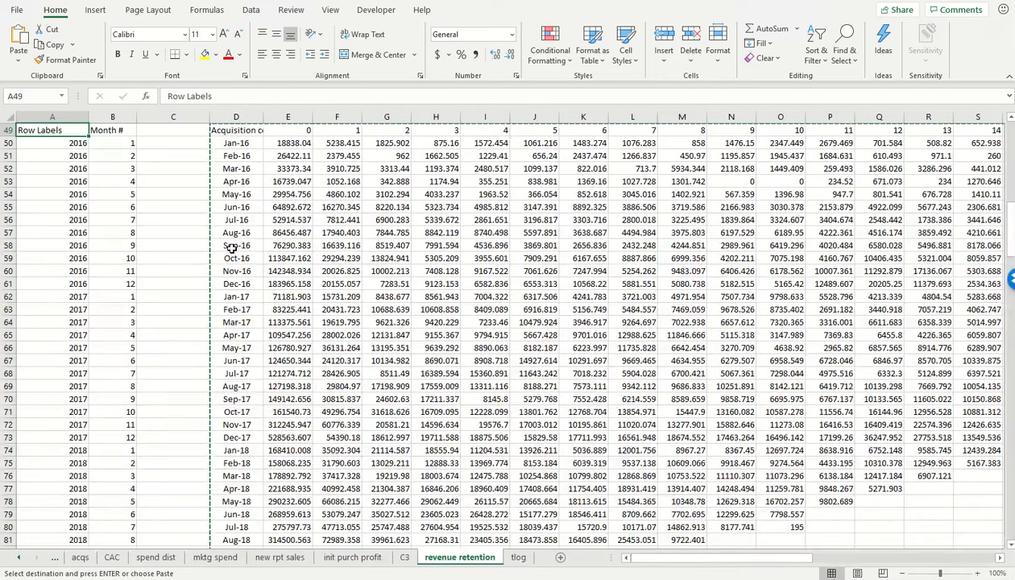
pyautogui.scroll(-8, 234, 313)
pyautogui.scroll(-20, 234, 313)
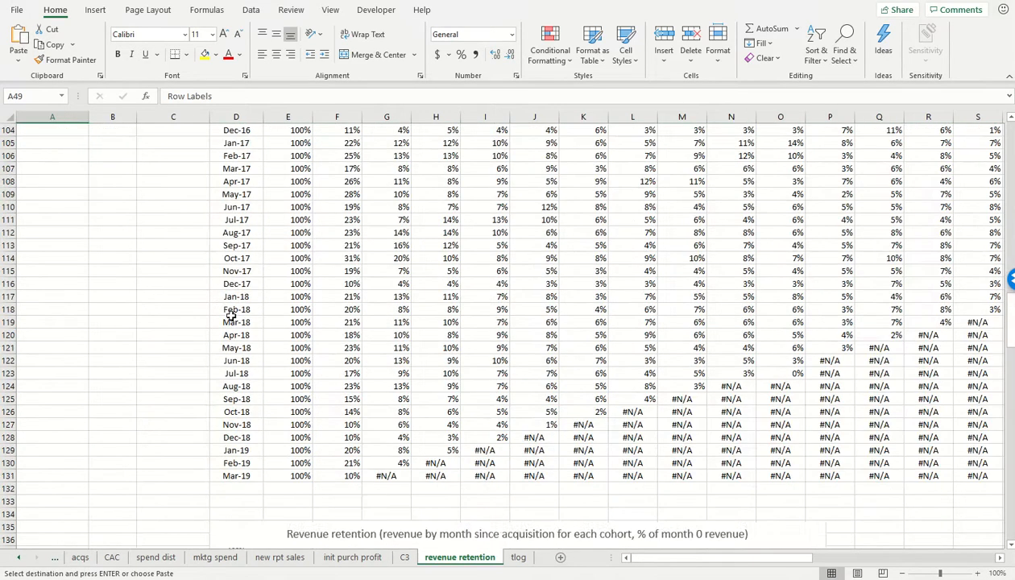
pyautogui.click(235, 398)
pyautogui.hotkey('ctrl', 'v')
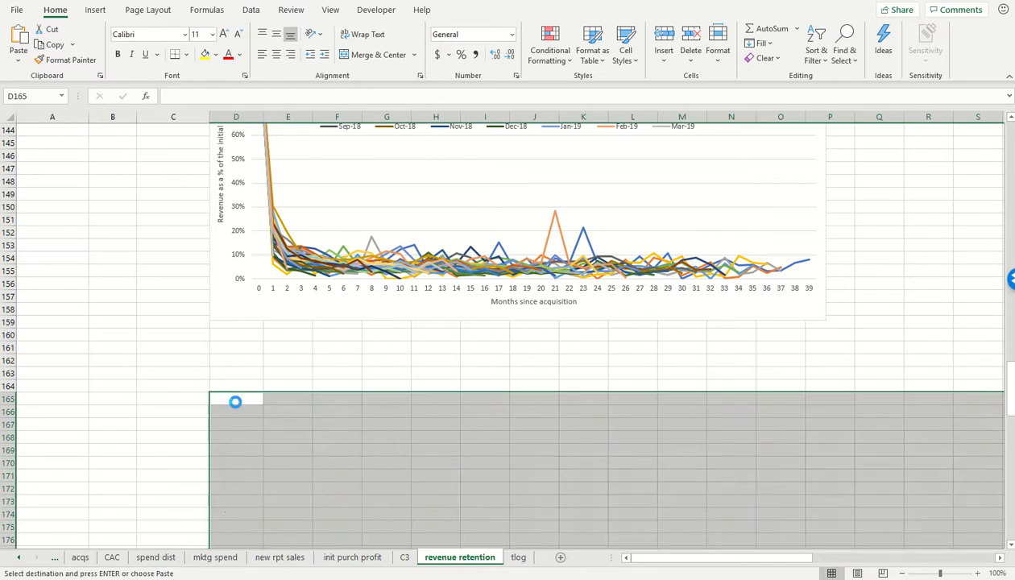
# Enter =E166+F50 in cell F166 to add the original month 1 revenue to the Jan-16 cohort's month 0 revenue
pyautogui.scroll(-4, 233, 395)
pyautogui.scroll(-3, 229, 379)
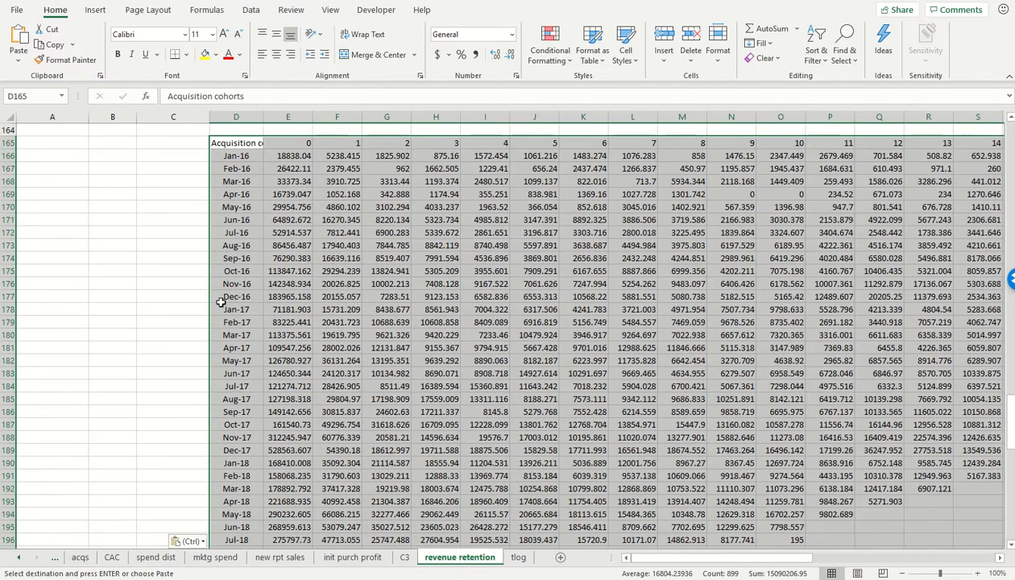
pyautogui.scroll(2, 245, 324)
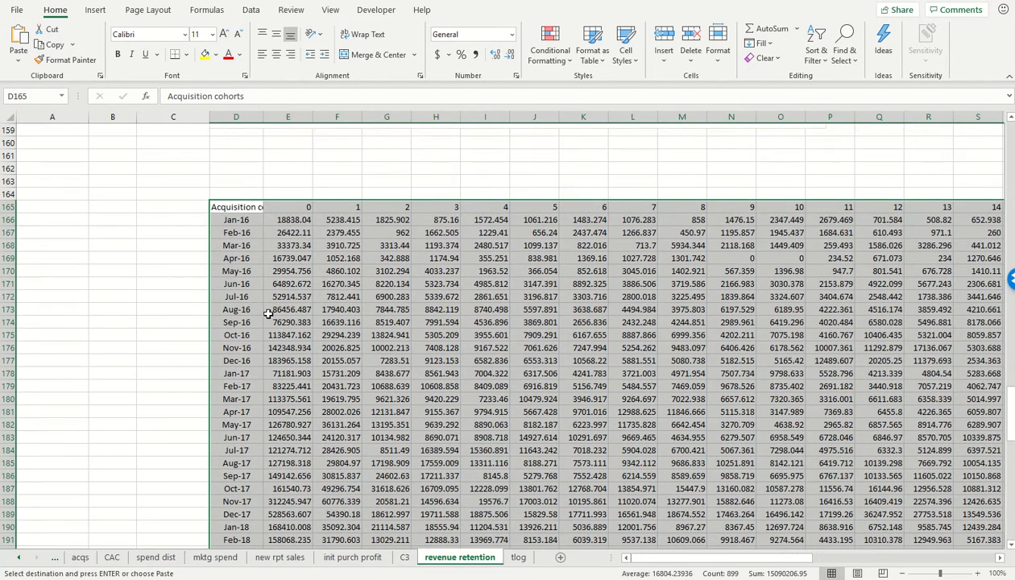
pyautogui.click(294, 220)
pyautogui.click(337, 220)
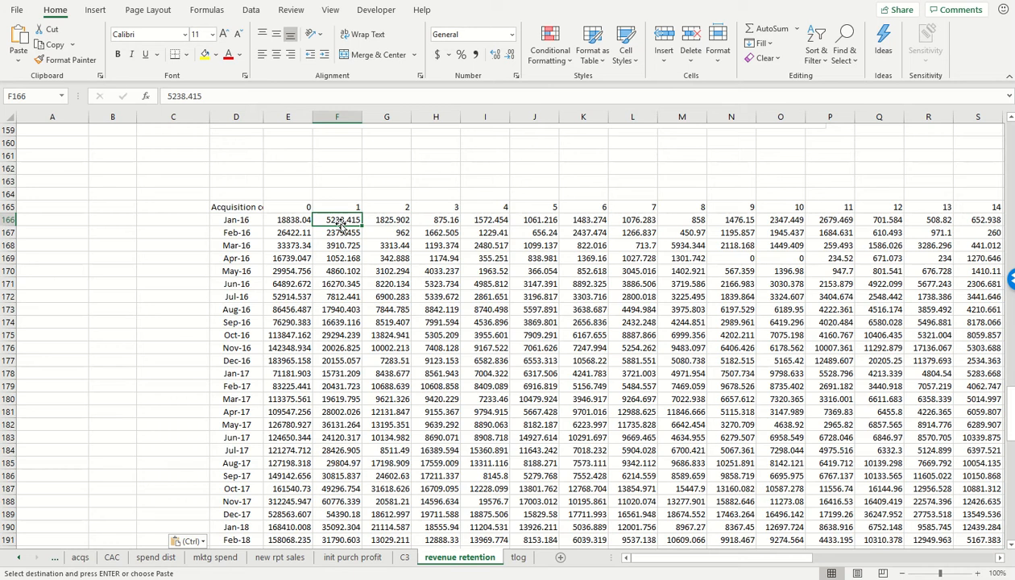
pyautogui.press('Right')
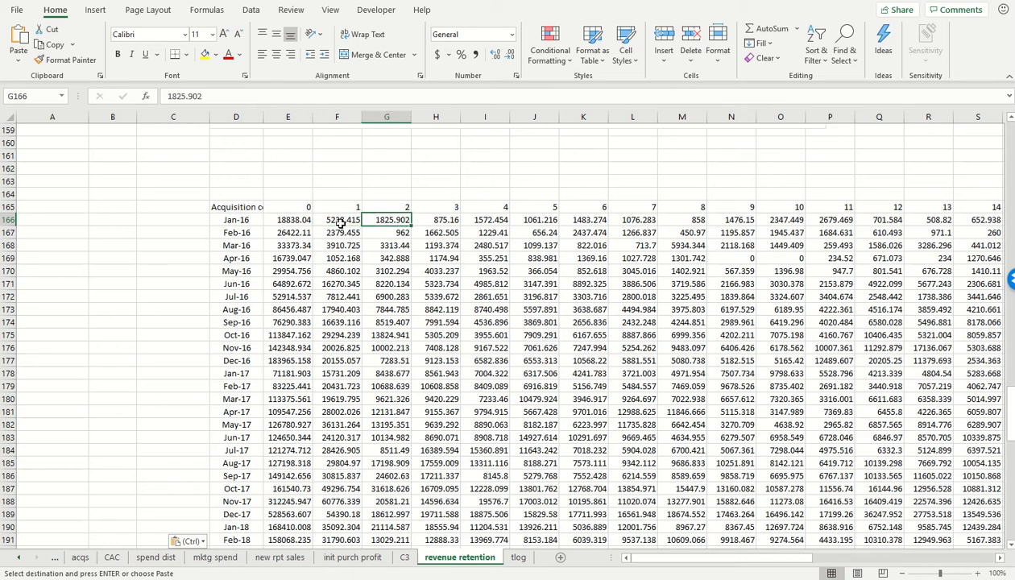
pyautogui.click(344, 225)
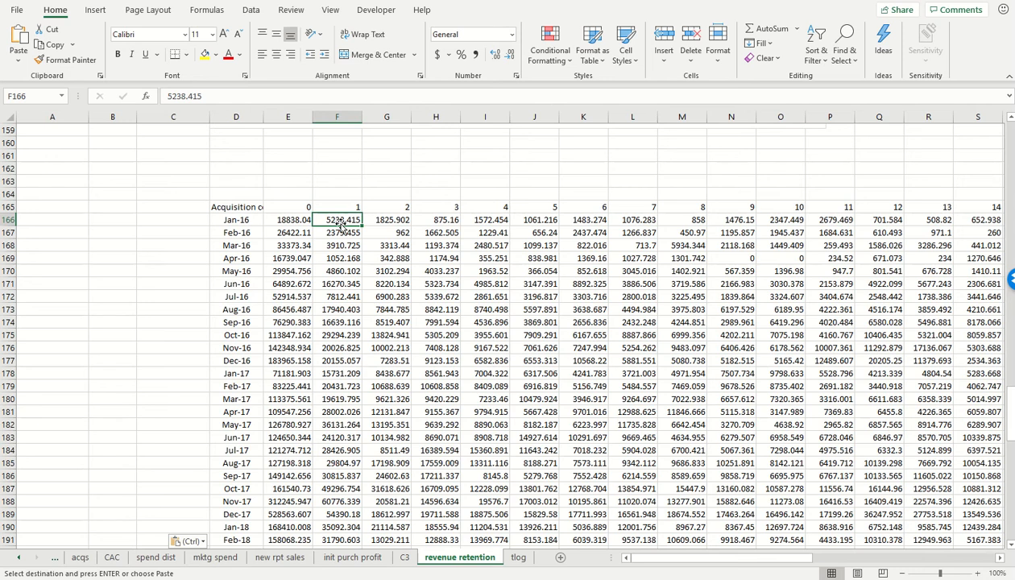
pyautogui.write('=')
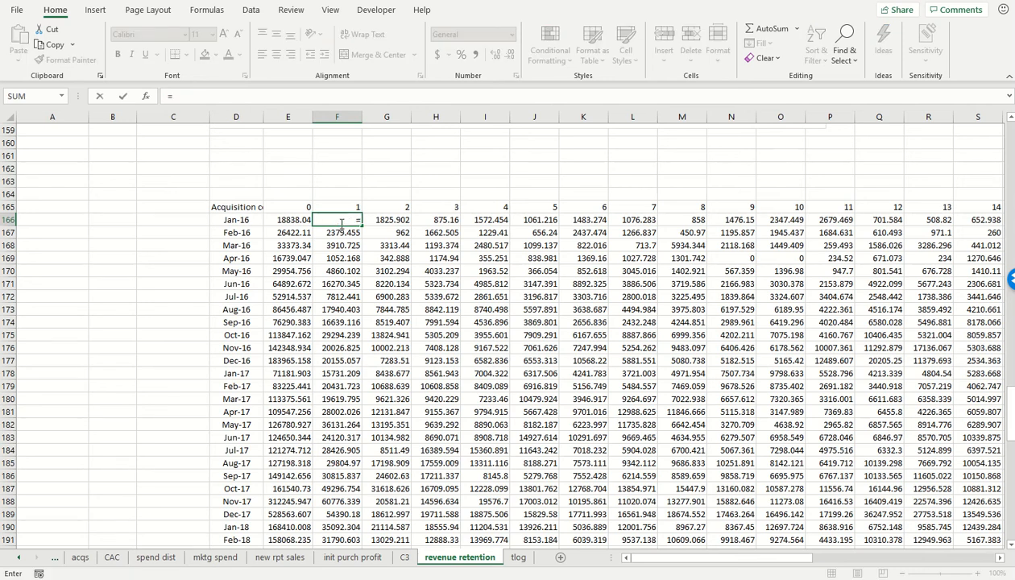
pyautogui.press('Left')
pyautogui.write('+')
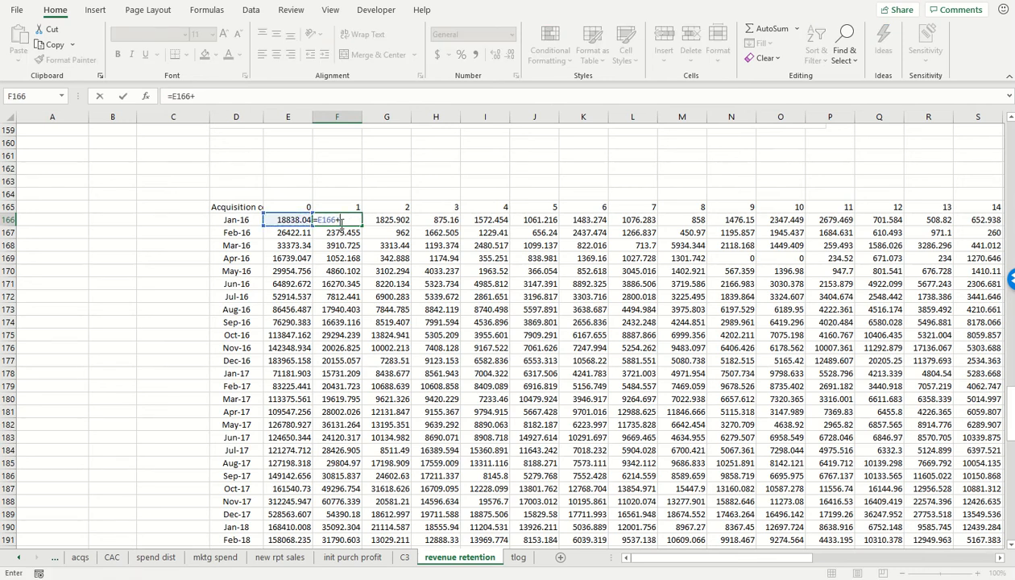
pyautogui.scroll(20, 352, 311)
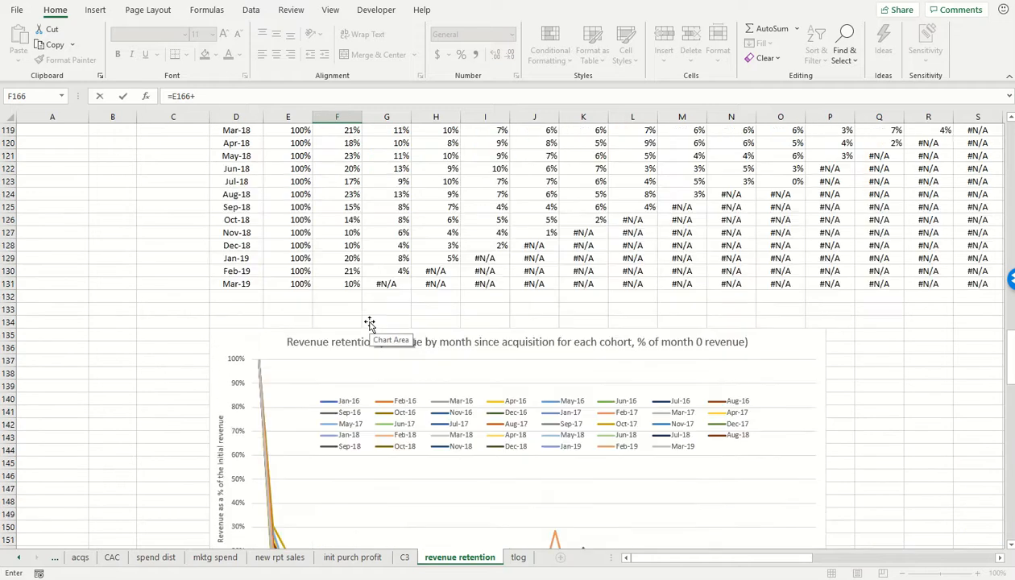
pyautogui.scroll(15, 362, 322)
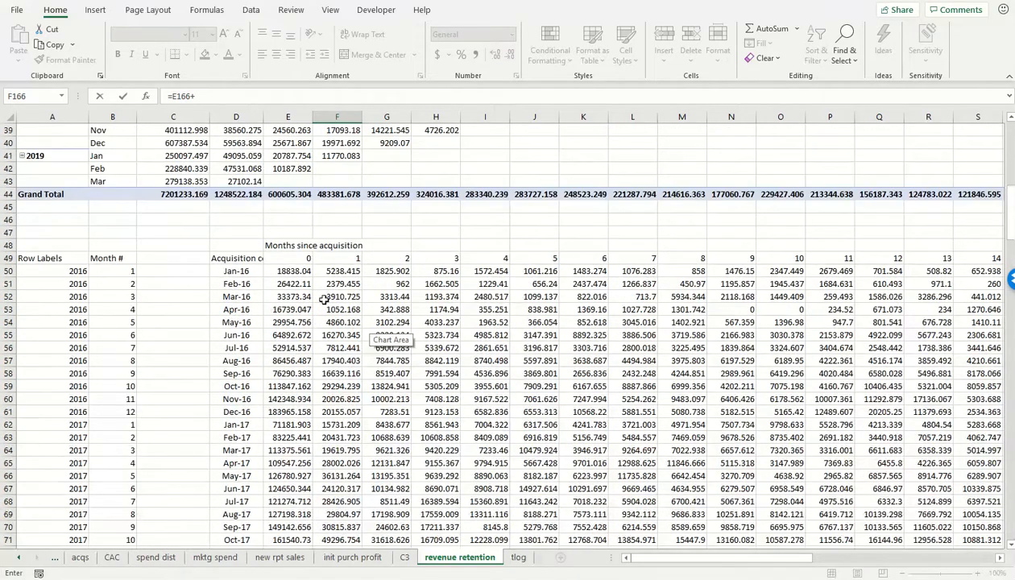
pyautogui.click(333, 274)
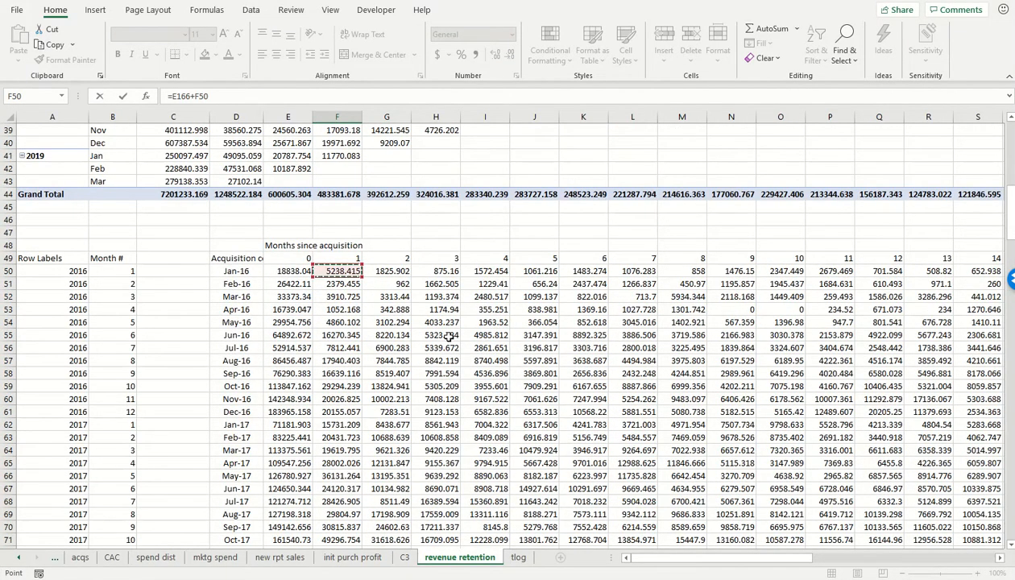
pyautogui.hotkey('ctrl', 'Return')
# Wrap the F166 sum in a blank check so that it reads =IF(ISBLANK(F50),#N/A,E166+F50)
pyautogui.scroll(-6, 451, 334)
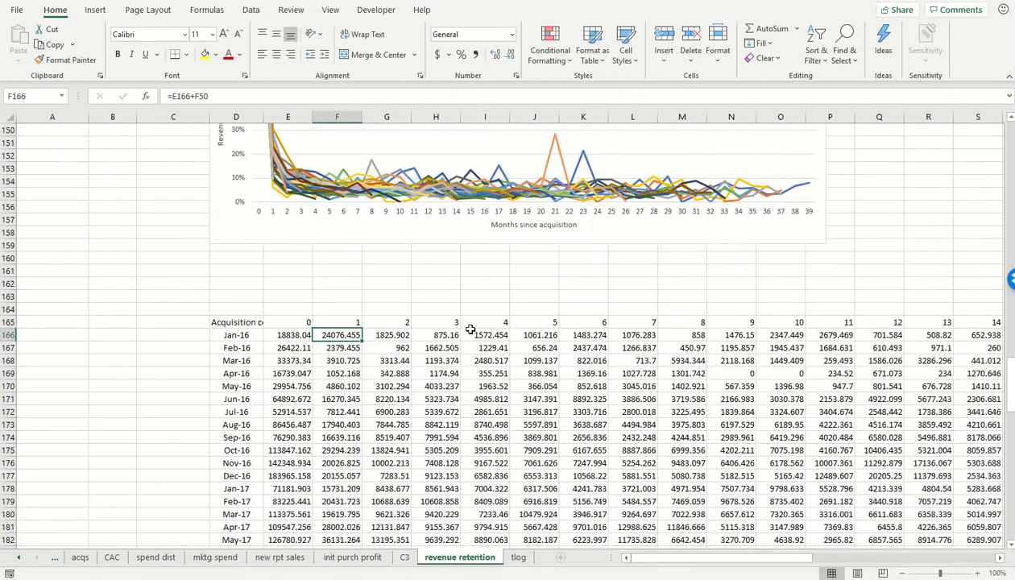
pyautogui.scroll(-8, 470, 330)
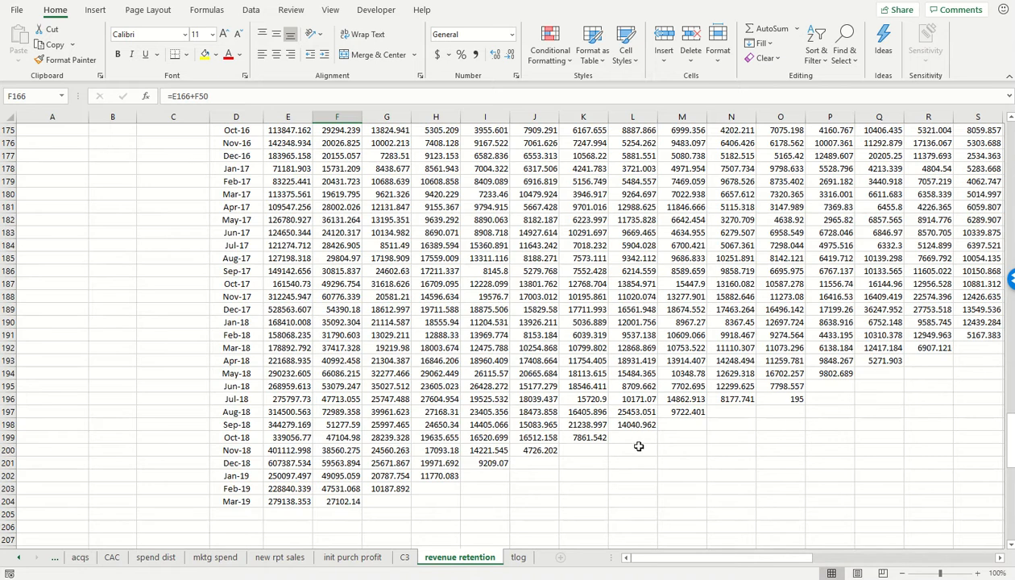
pyautogui.scroll(2, 483, 402)
pyautogui.scroll(4, 373, 347)
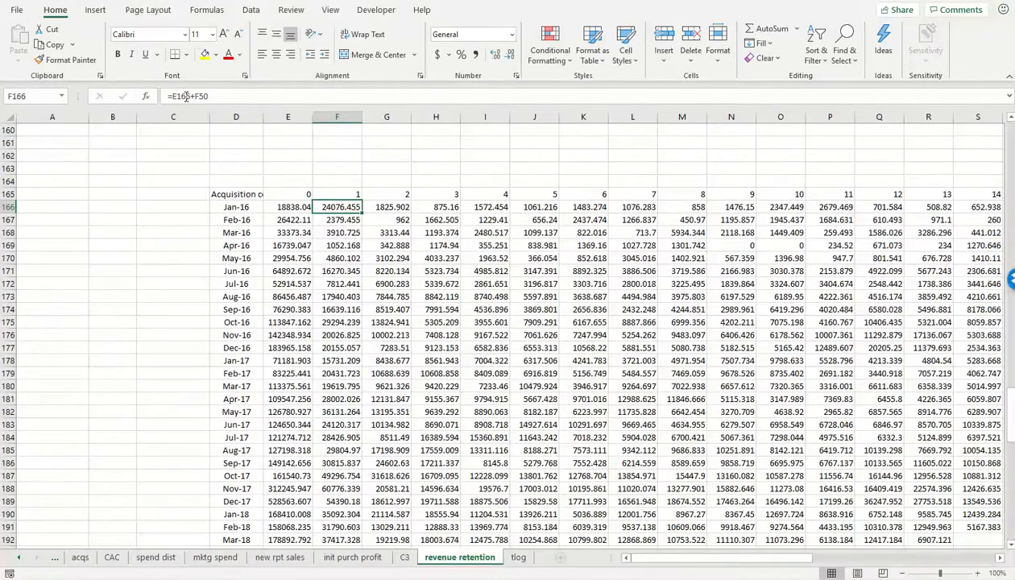
pyautogui.click(181, 96)
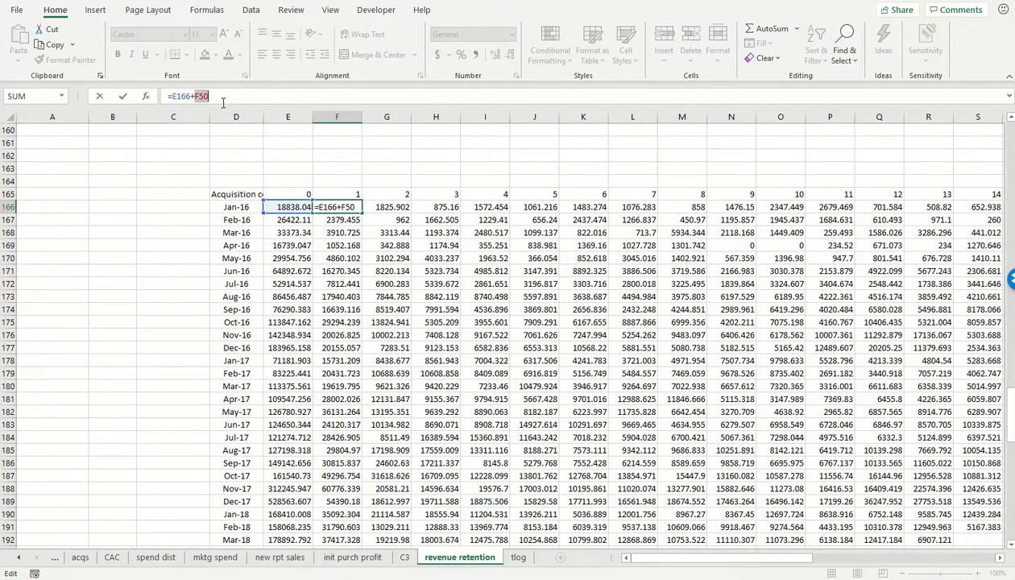
pyautogui.click(182, 95)
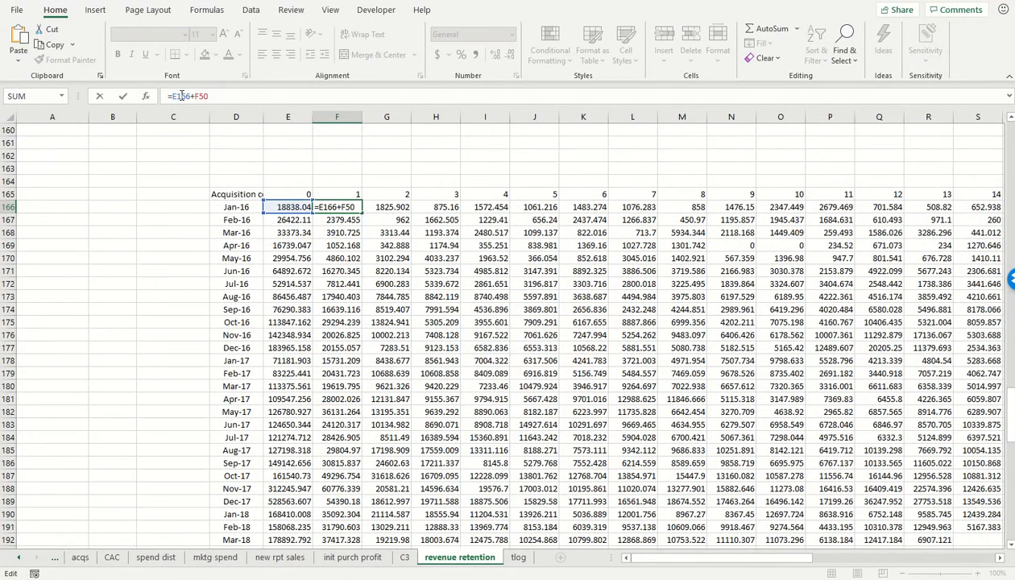
pyautogui.write('if(')
pyautogui.write('isblank')
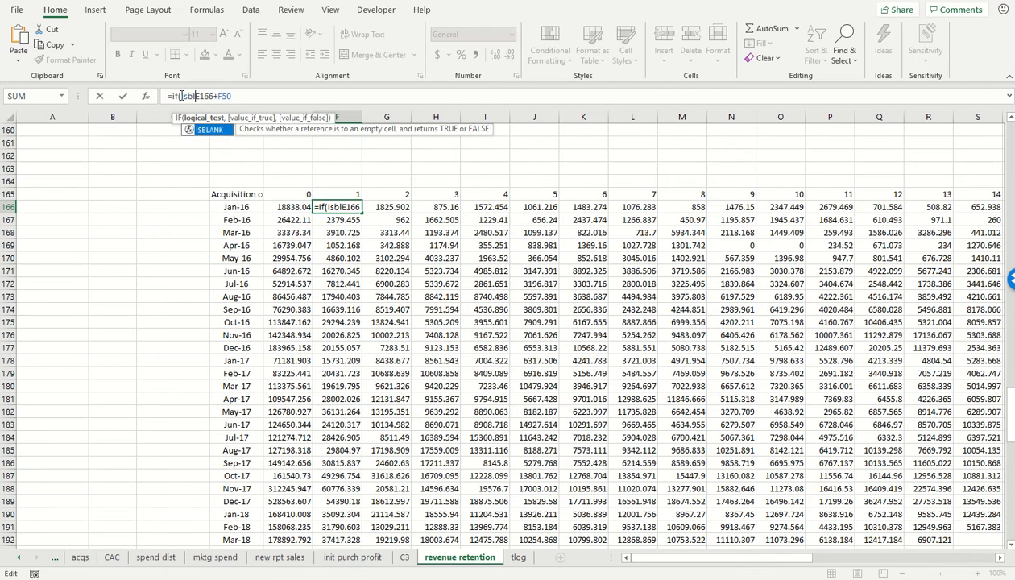
pyautogui.write('(F50),')
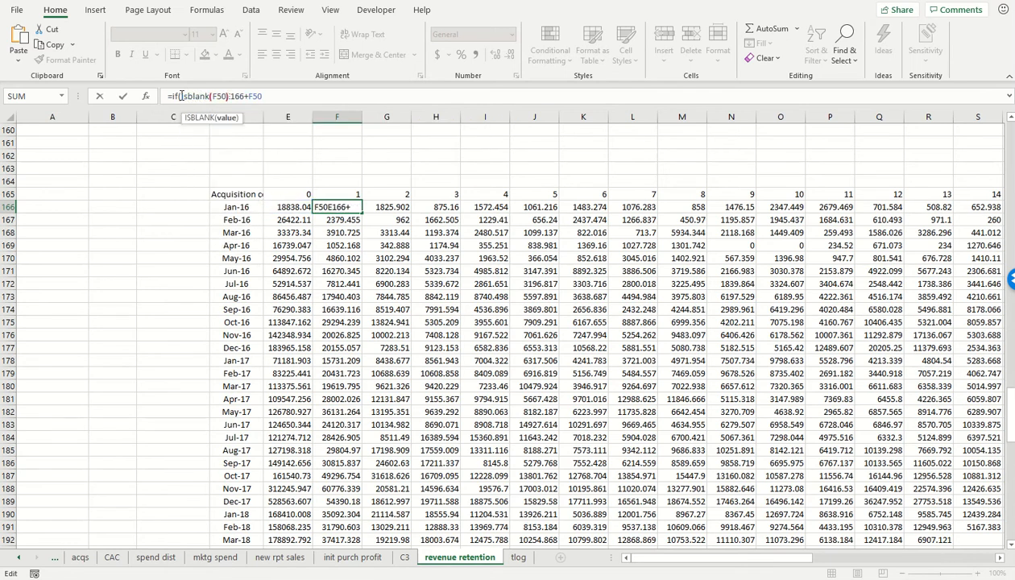
pyautogui.write('#N/A,')
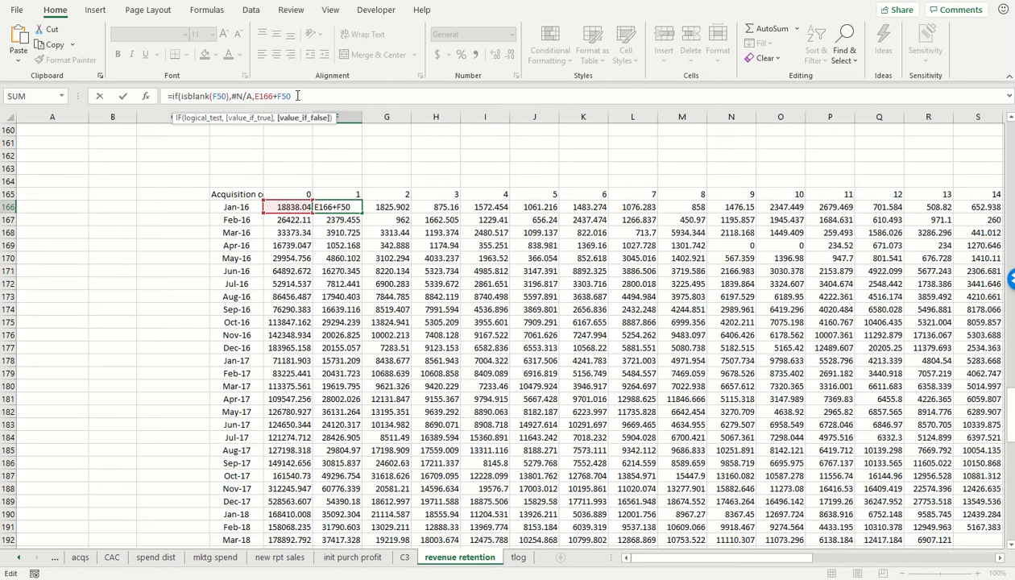
pyautogui.write('E166+F50)')
pyautogui.press('Return')
# Copy the formula in F166 across all remaining months and down all cohorts of the pasted table, through row 204
pyautogui.press('Up')
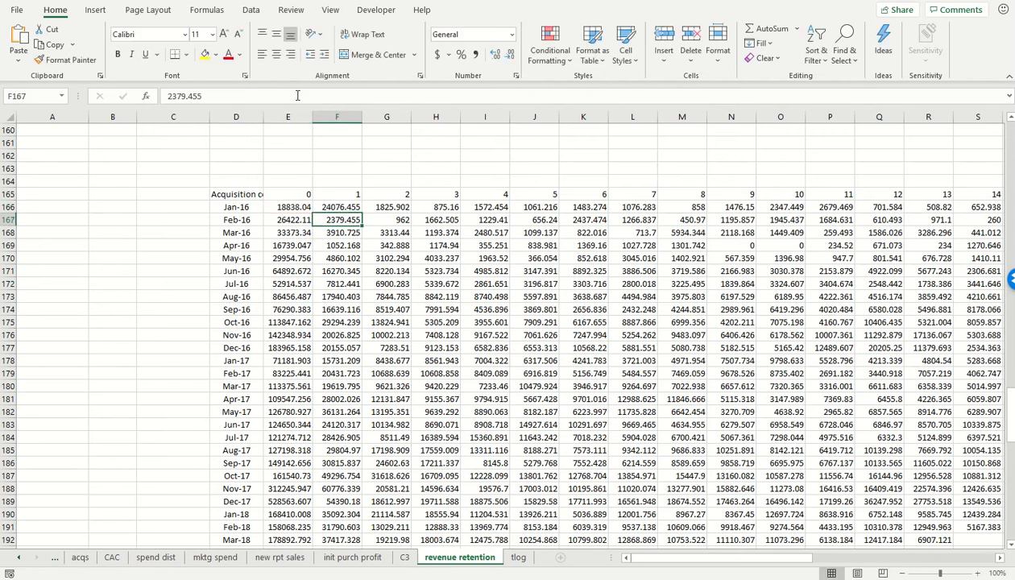
pyautogui.hotkey('ctrl', 'c')
pyautogui.hotkey('ctrl', 'shift', 'Right')
pyautogui.hotkey('ctrl', 'shift', 'Down')
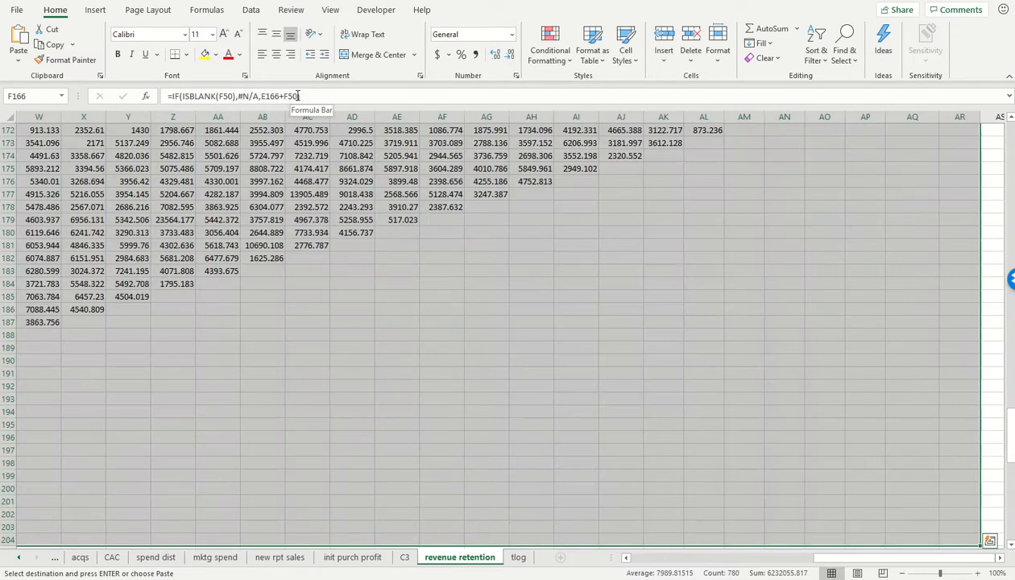
pyautogui.hotkey('ctrl', 'v')
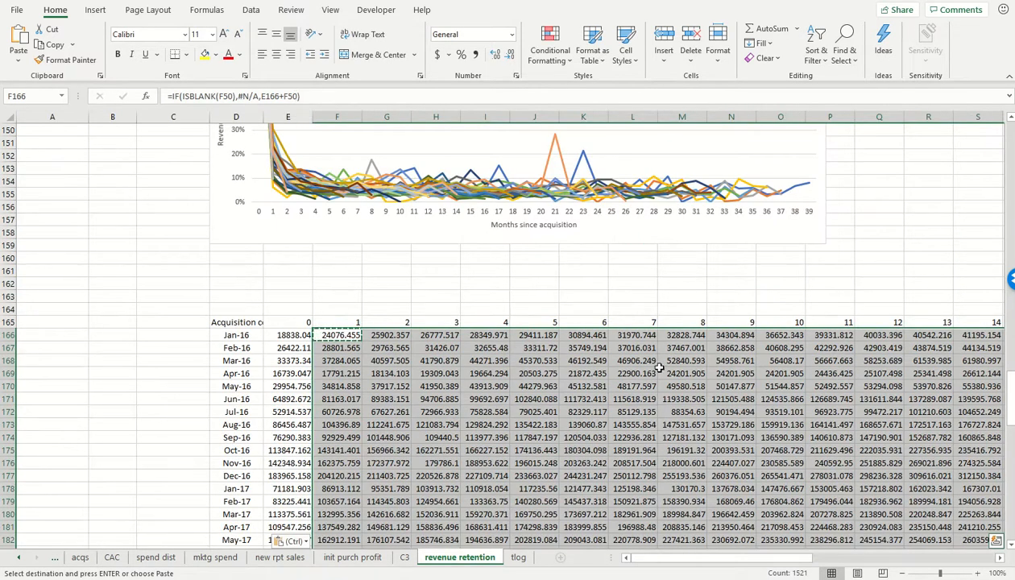
pyautogui.scroll(-10, 681, 400)
pyautogui.scroll(7, 495, 387)
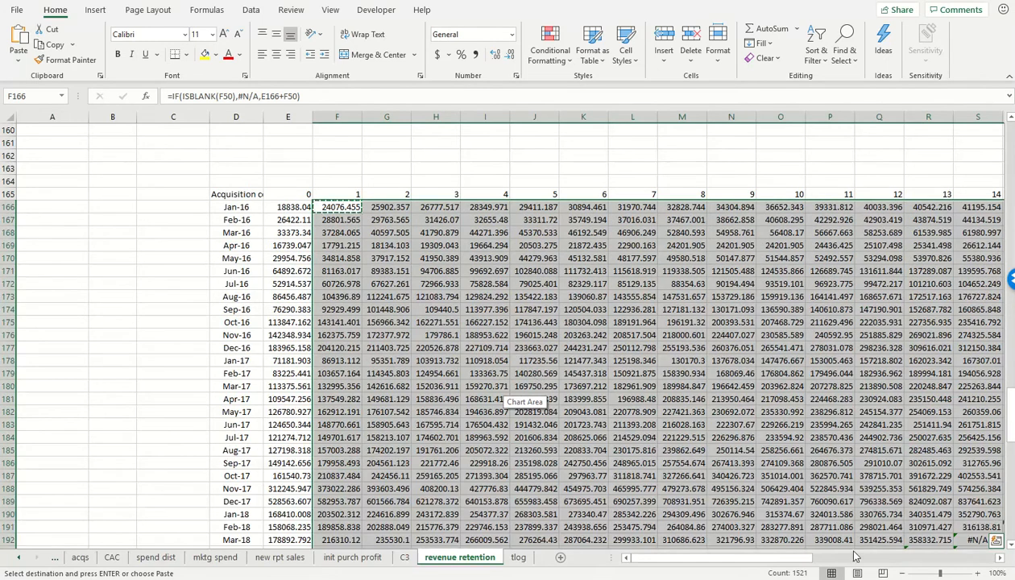
# Replace the formulas in the cumulative revenue table, from E166 through its last cell, with their values
pyautogui.moveTo(802, 557); pyautogui.dragTo(709, 558)
pyautogui.scroll(-8, 790, 411)
pyautogui.scroll(10, 535, 409)
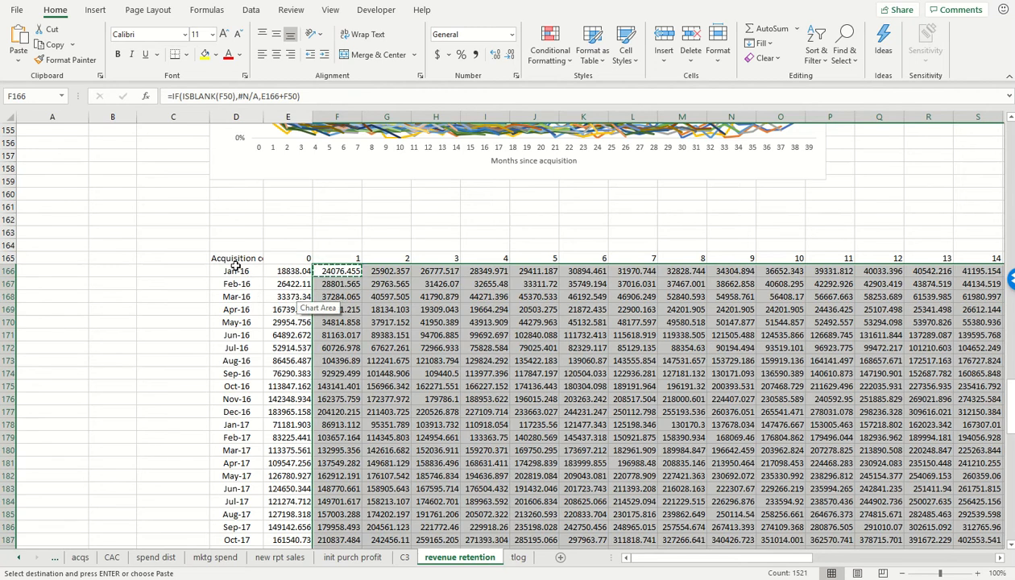
pyautogui.click(275, 271)
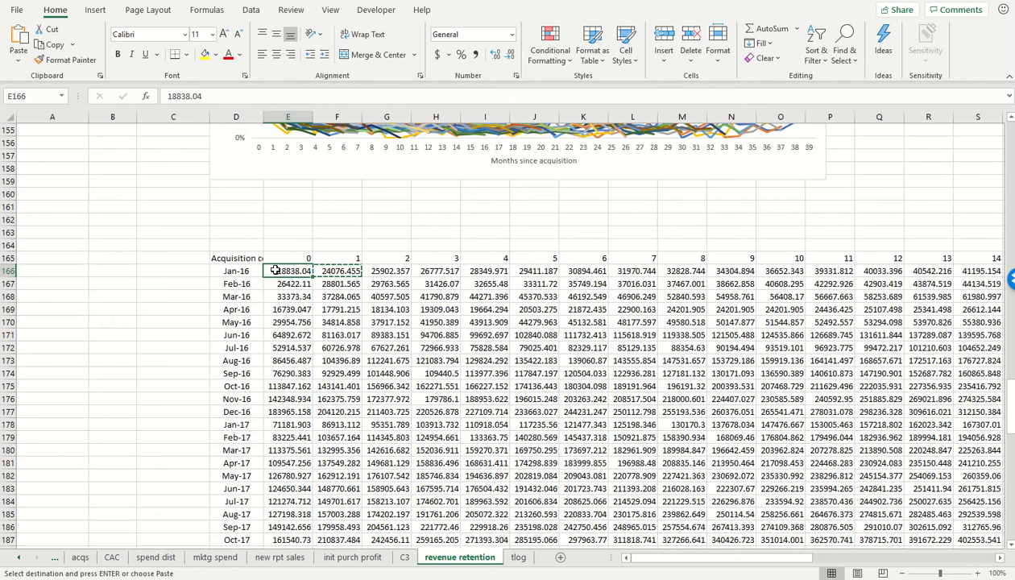
pyautogui.hotkey('ctrl', 'shift', 'End')
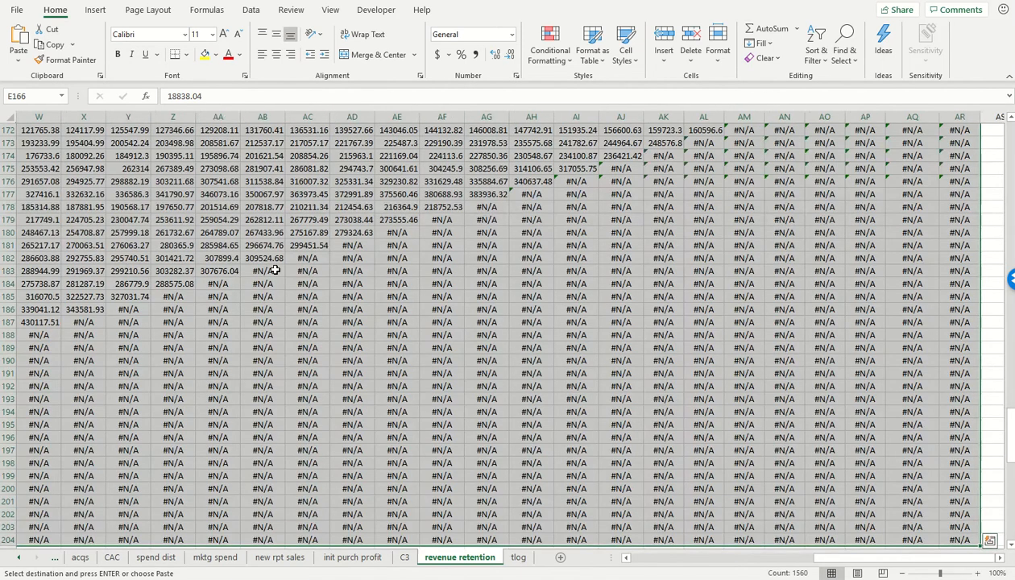
pyautogui.hotkey('ctrl', 'c')
pyautogui.press('alt')
pyautogui.press('e')
pyautogui.press('s')
pyautogui.press('v')
pyautogui.press('Return')
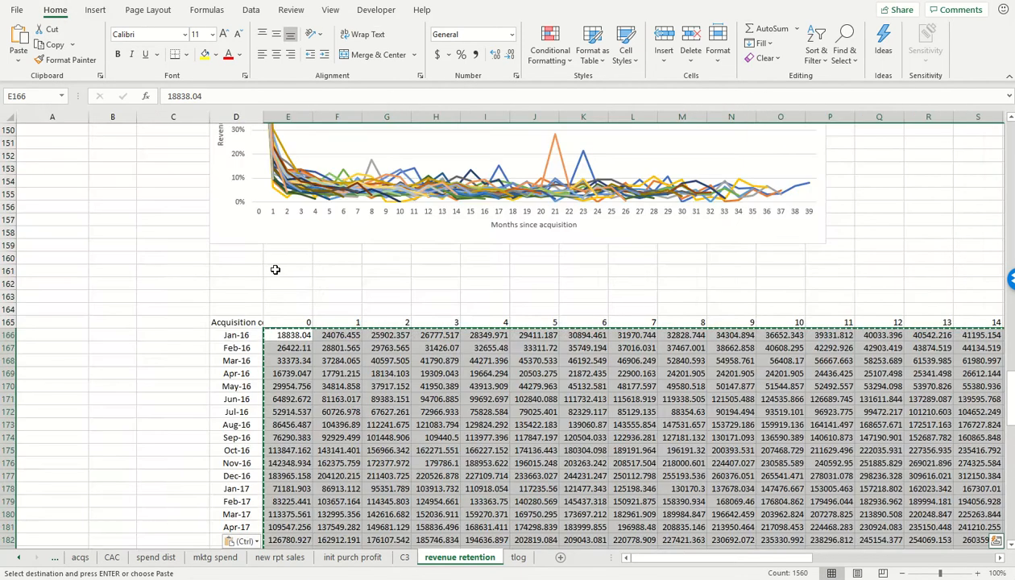
# Copy the cumulative revenue table from D165 through its last cell and paste it at D212, below the original
pyautogui.press('Left')
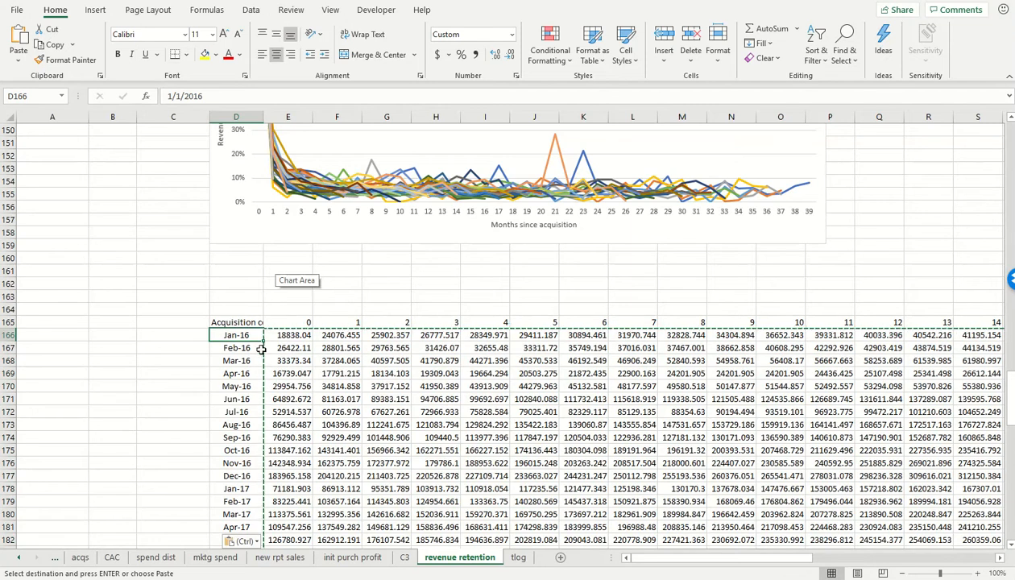
pyautogui.click(237, 323)
pyautogui.hotkey('ctrl', 'shift', 'End')
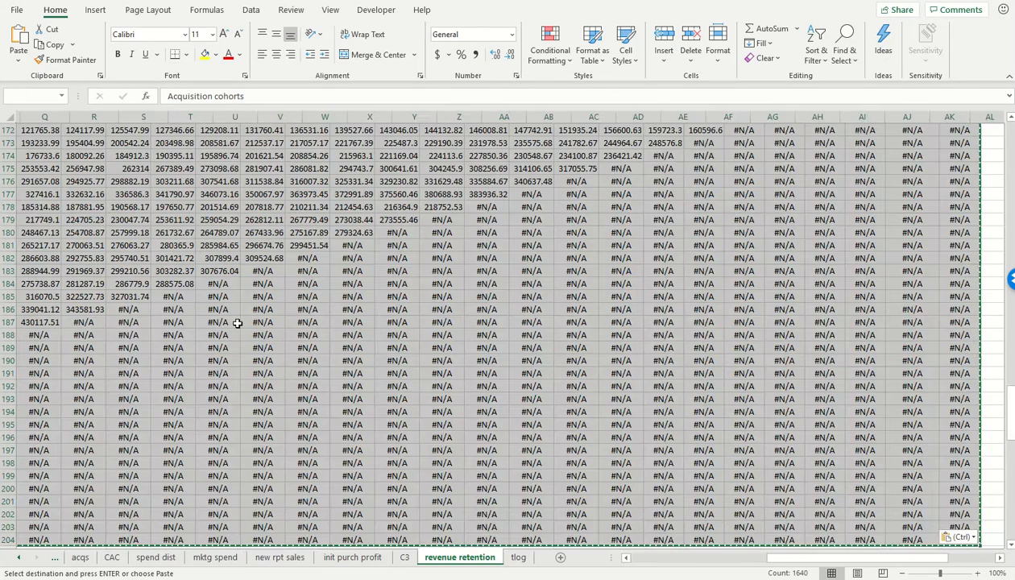
pyautogui.hotkey('ctrl', 'c')
pyautogui.press('Left')
pyautogui.scroll(-8, 203, 352)
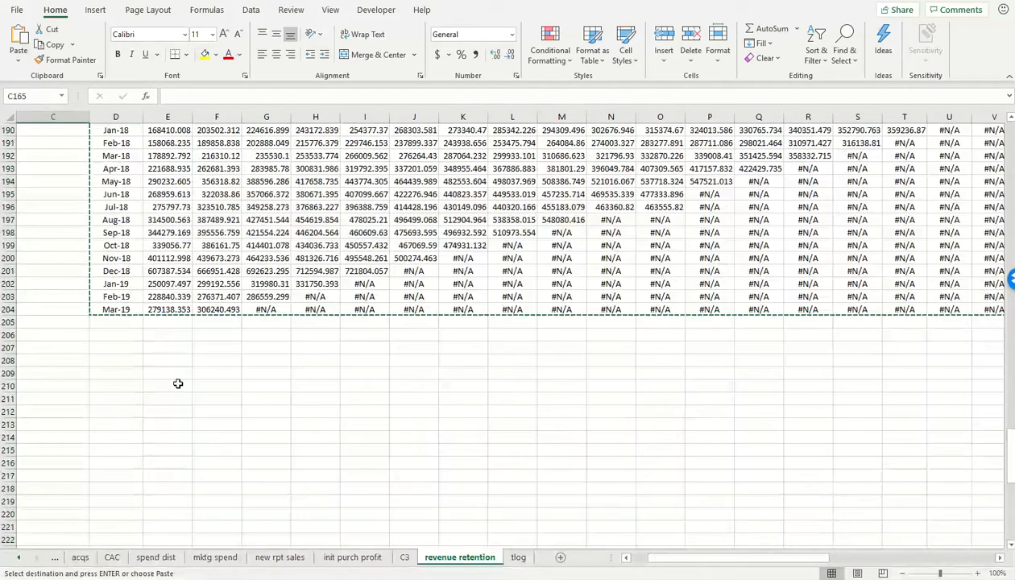
pyautogui.click(111, 412)
pyautogui.hotkey('ctrl', 'v')
# Head column C of the new table "# acquisitions" in C212 and enter =acqs!F4 in C213 for the Jan-16 cohort
pyautogui.press('Left')
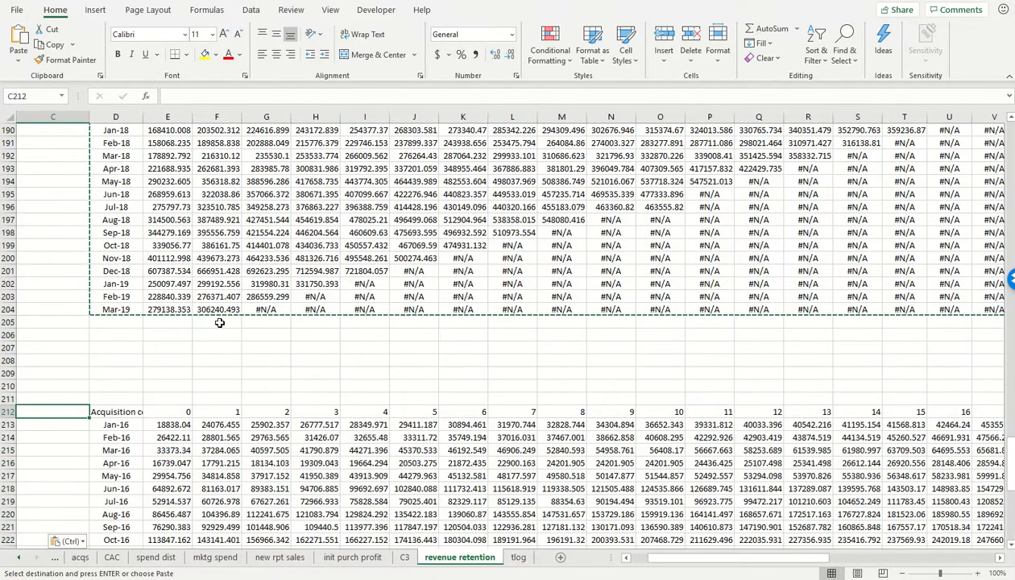
pyautogui.write('# acquisitions')
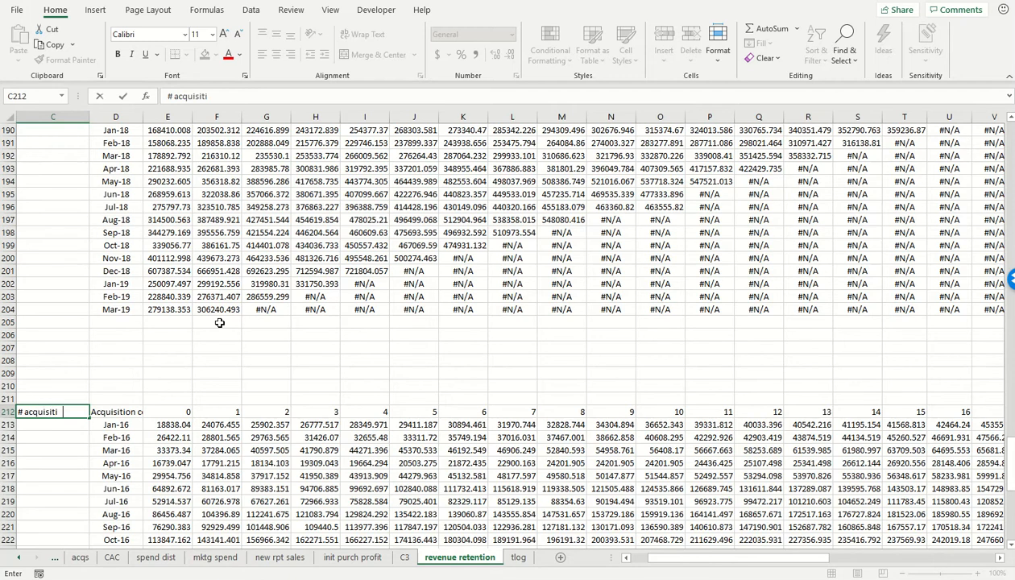
pyautogui.press('Return')
pyautogui.write('=')
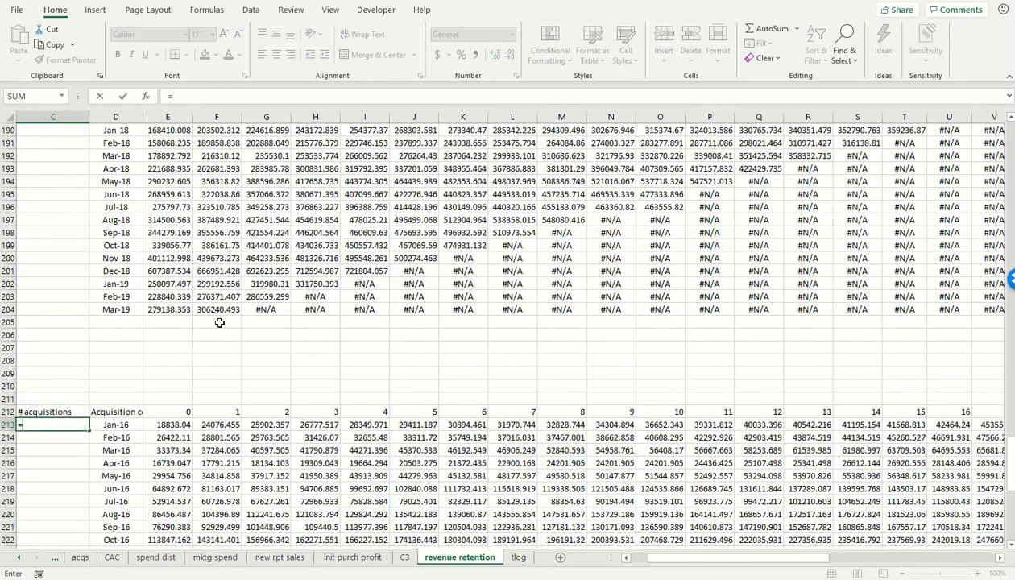
pyautogui.click(83, 562)
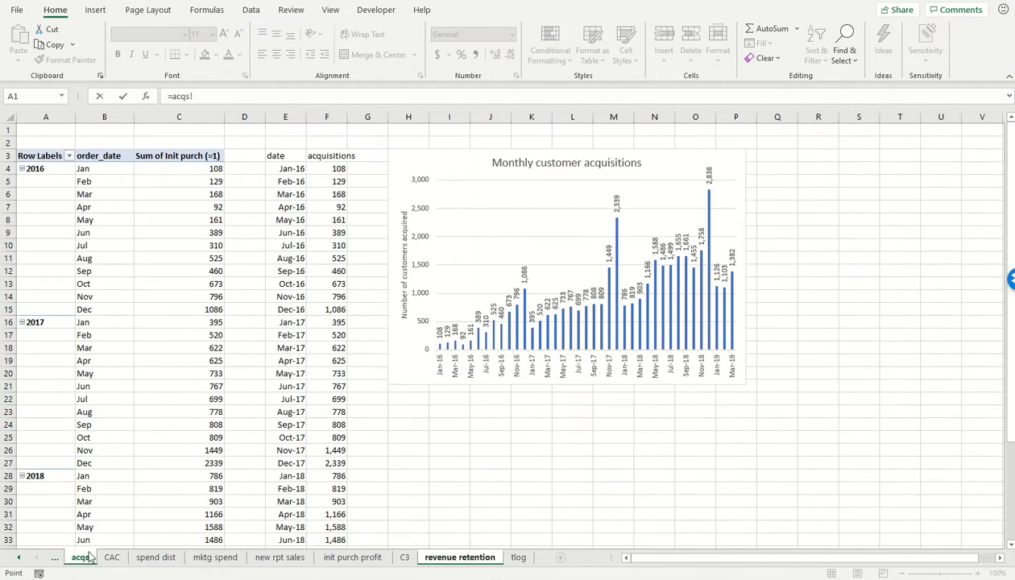
pyautogui.click(337, 168)
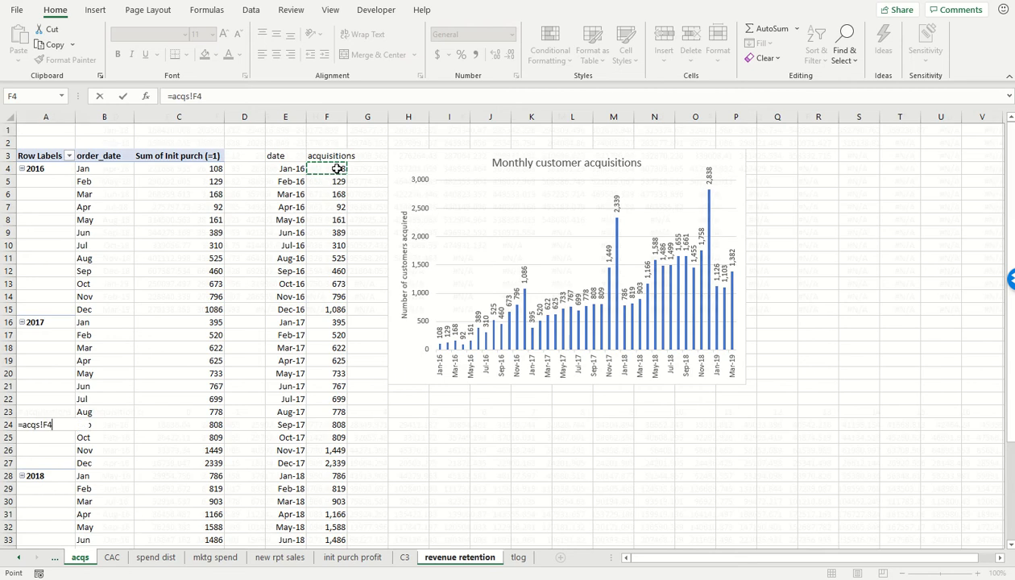
pyautogui.press('Return')
# Copy the acquisitions formula in C213 down for all cohorts through row 251, using a temporary 1 in C251 as end marker
pyautogui.press('Left')
pyautogui.write('1')
pyautogui.press('Up')
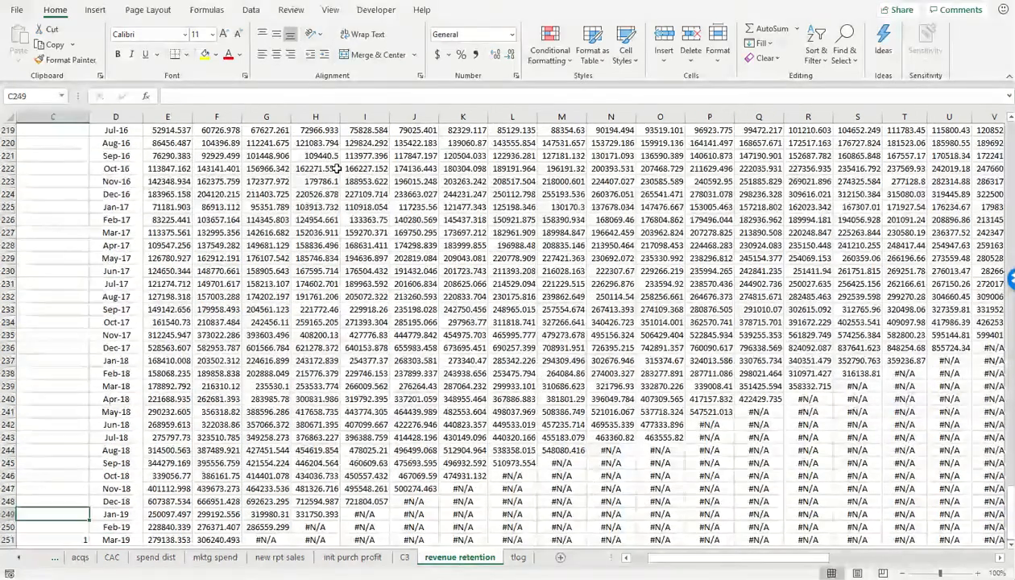
pyautogui.hotkey('ctrl', 'Up')
pyautogui.hotkey('ctrl', 'c')
pyautogui.hotkey('ctrl', 'shift', 'Down')
# Enter =E166/C213 in E213 to divide the Jan-16 cohort's month 0 cumulative revenue by its acquisitions
pyautogui.scroll(5, 336, 166)
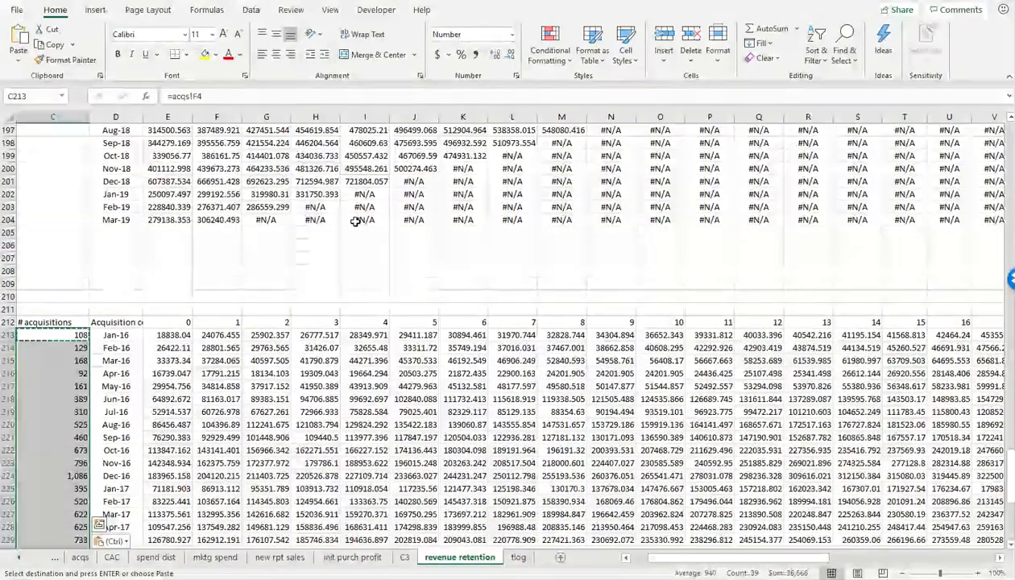
pyautogui.click(183, 336)
pyautogui.write('=')
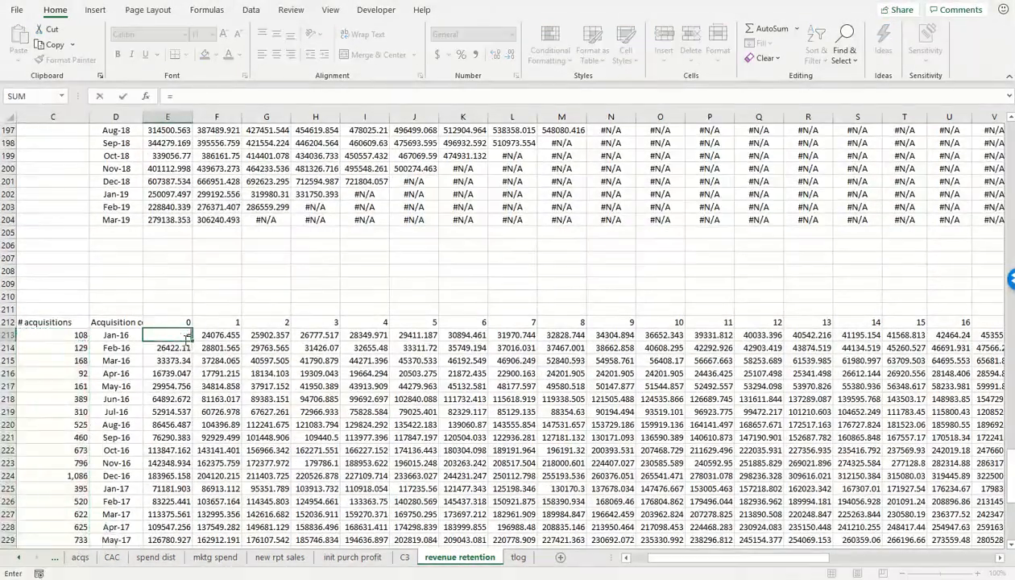
pyautogui.scroll(15, 188, 342)
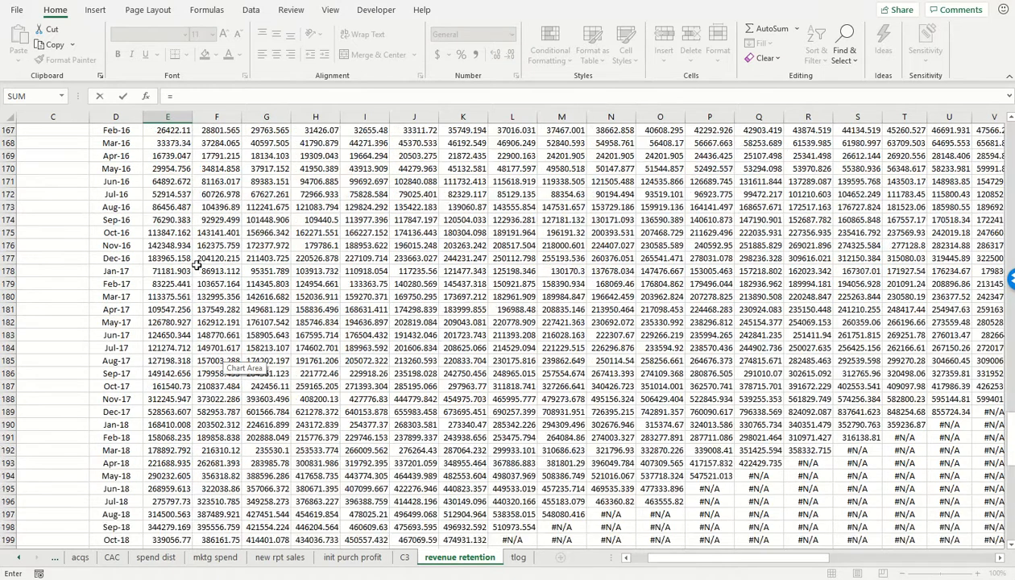
pyautogui.click(174, 310)
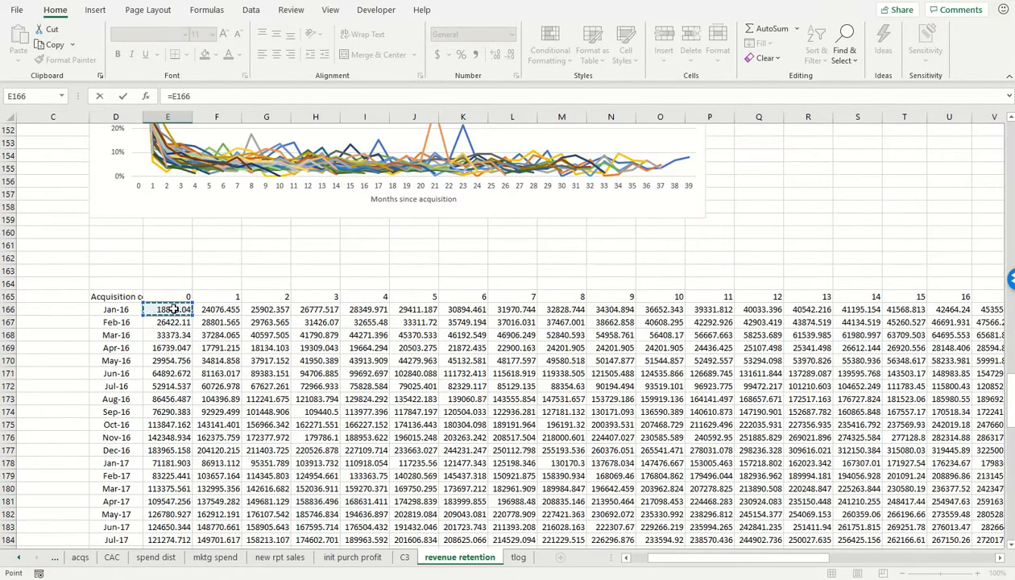
pyautogui.write('/')
pyautogui.scroll(-10, 173, 310)
pyautogui.click(52, 540)
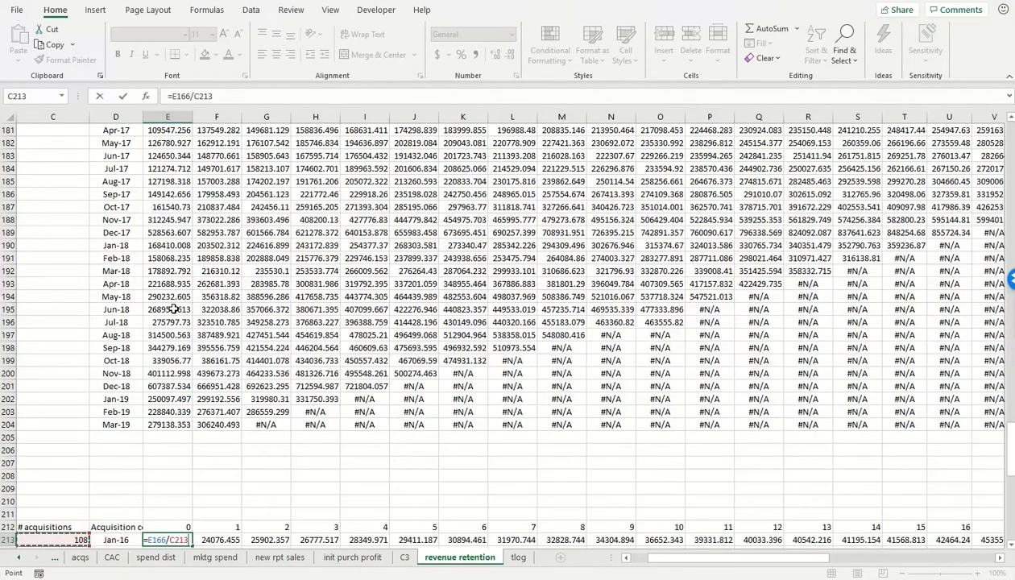
# Lock the acquisitions column in the E213 formula so that it reads =E166/$C213
pyautogui.scroll(-3, 312, 415)
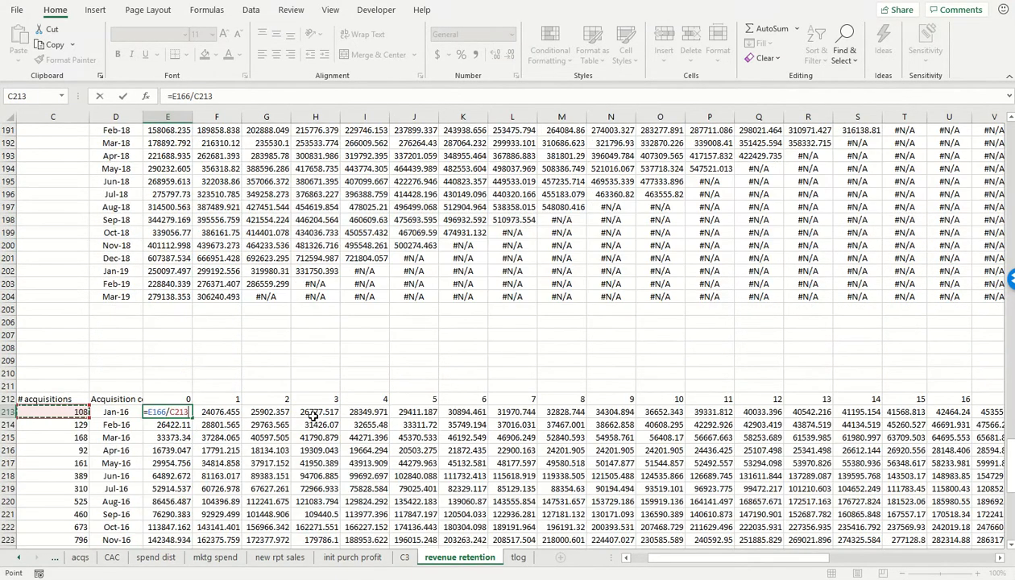
pyautogui.press('F4')
pyautogui.press('F4')
pyautogui.press('F4')
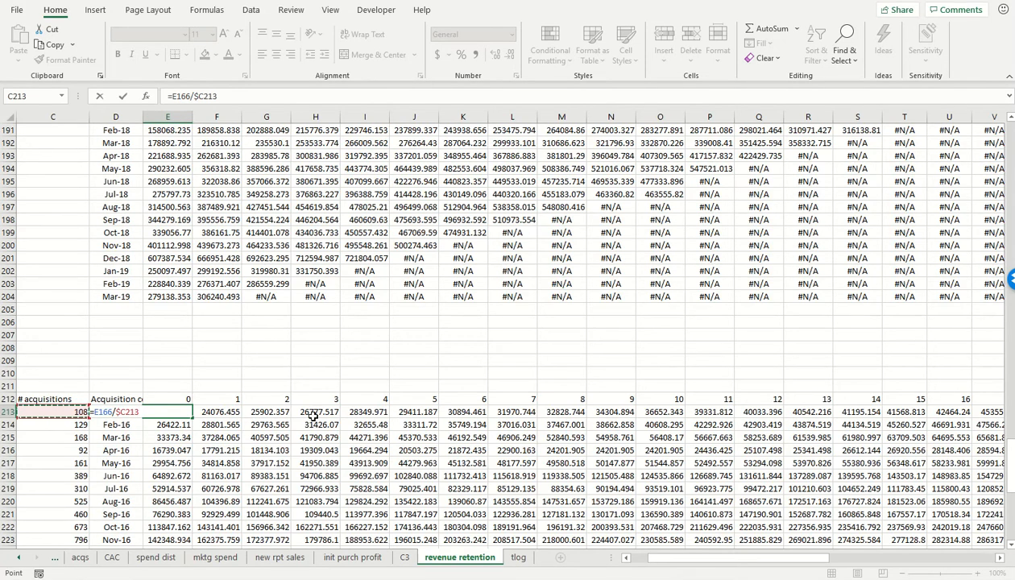
pyautogui.press('Return')
pyautogui.press('Up')
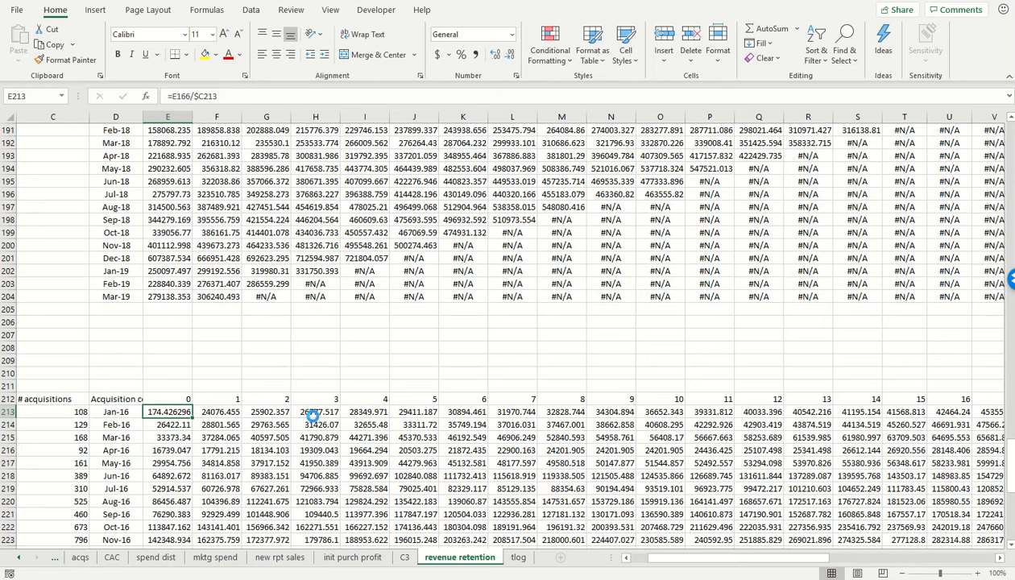
# Copy the E213 formula across all months and down all cohorts of the lower table, through row 251
pyautogui.hotkey('ctrl', 'c')
pyautogui.hotkey('ctrl', 'shift', 'End')
pyautogui.hotkey('ctrl', 'BackSpace')
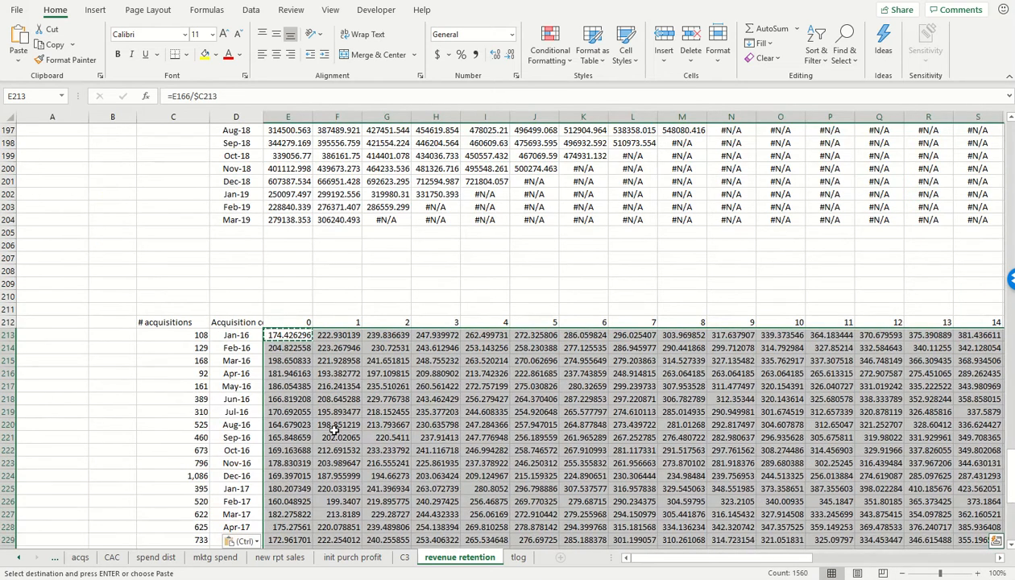
# Check in G224 that the copied formula refers to the matching cumulative revenue cell and the cohort's acquisitions
pyautogui.click(383, 474)
pyautogui.press('F2')
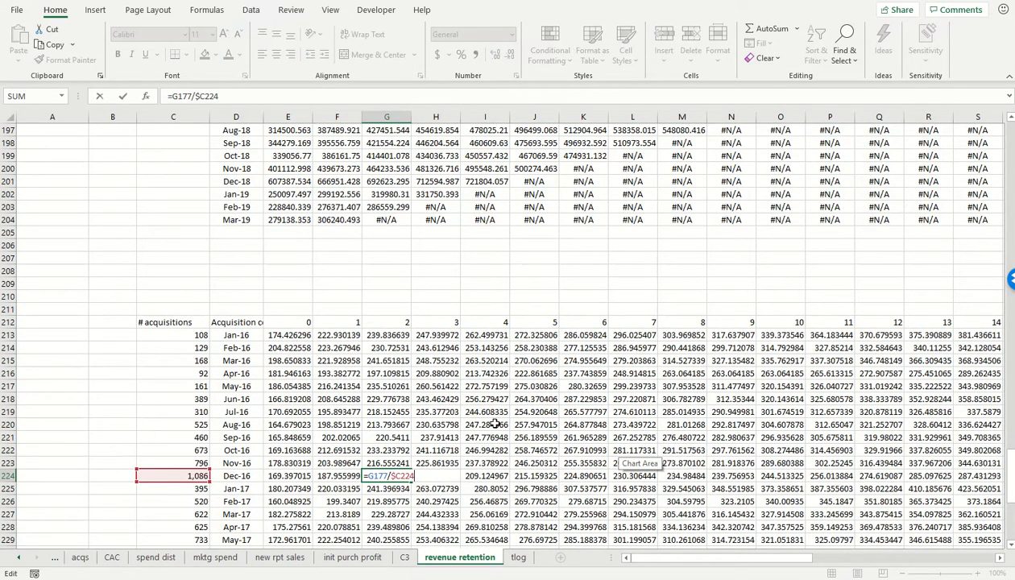
pyautogui.scroll(3, 412, 414)
pyautogui.scroll(8, 412, 415)
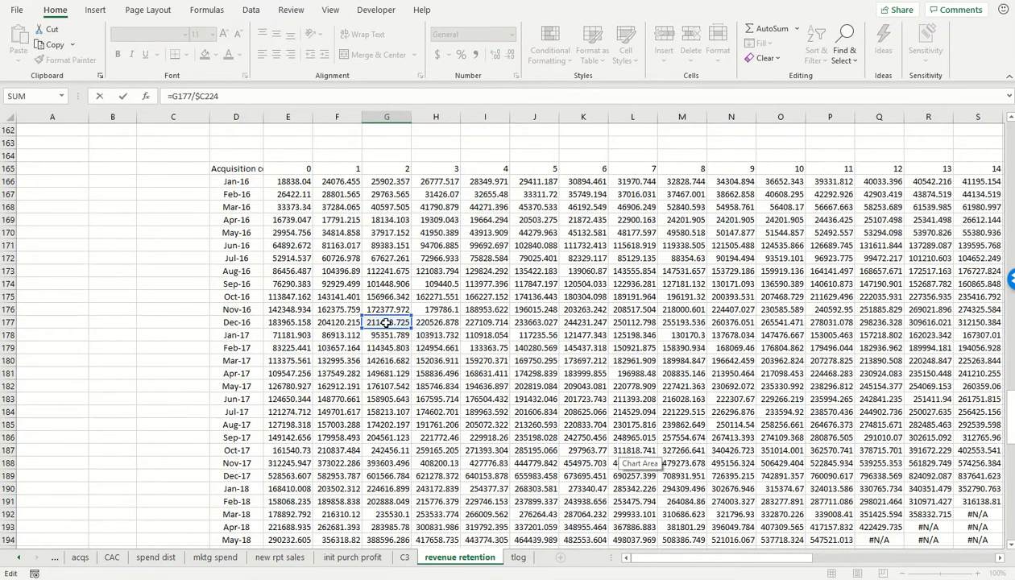
pyautogui.scroll(-13, 386, 322)
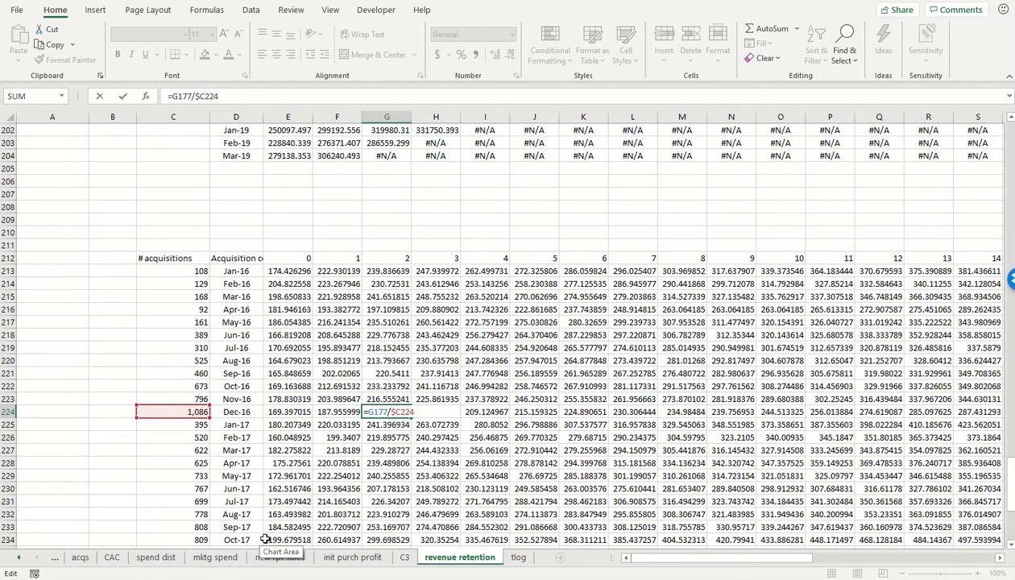
pyautogui.hotkey('ctrl', 'Return')
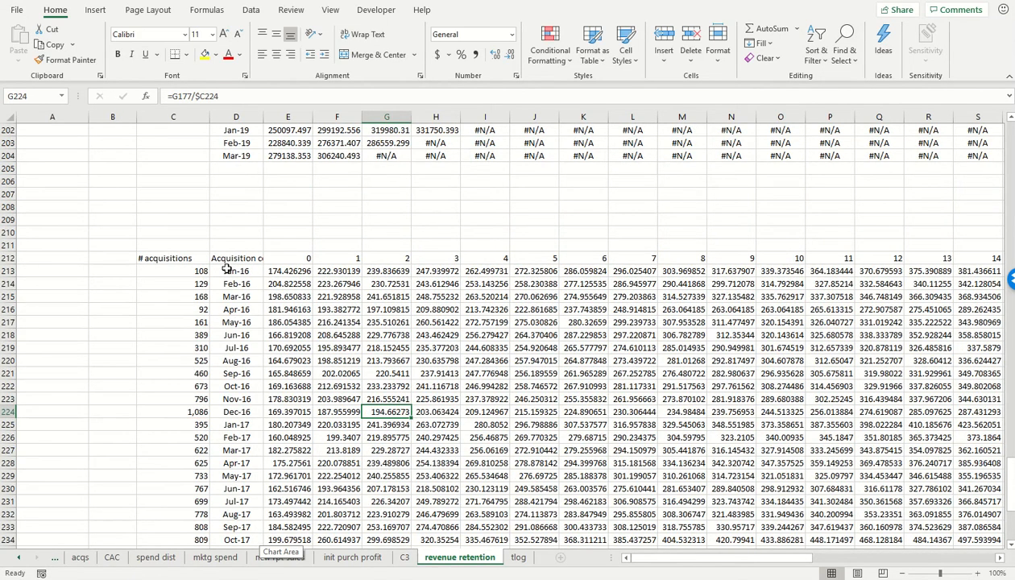
# Insert a line chart of the table from D212 through its last cell, with cohorts as series and months along the horizontal axis
pyautogui.click(232, 271)
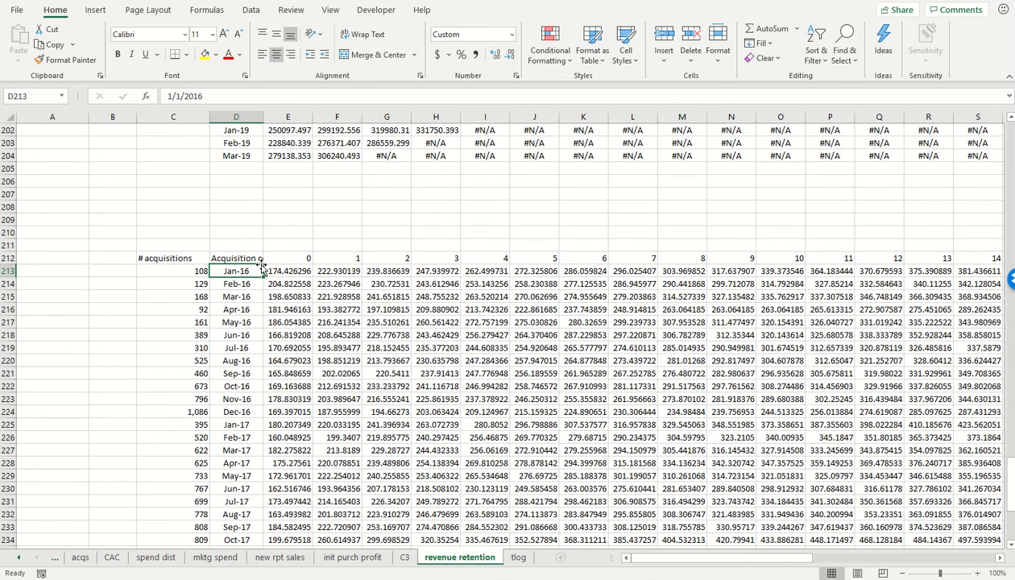
pyautogui.press('Up')
pyautogui.hotkey('ctrl', 'shift', 'End')
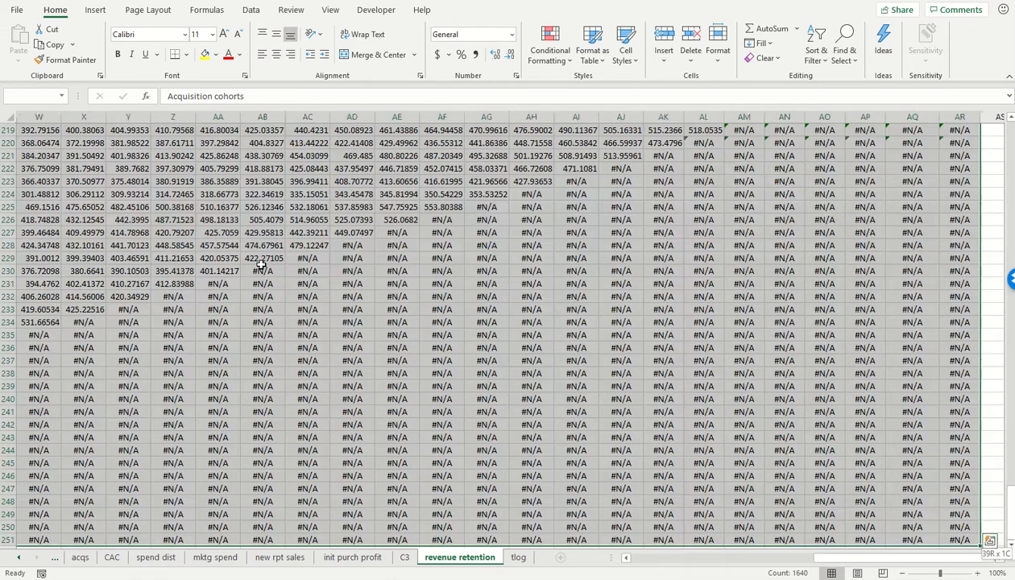
pyautogui.hotkey('alt', 'i')
pyautogui.press('h')
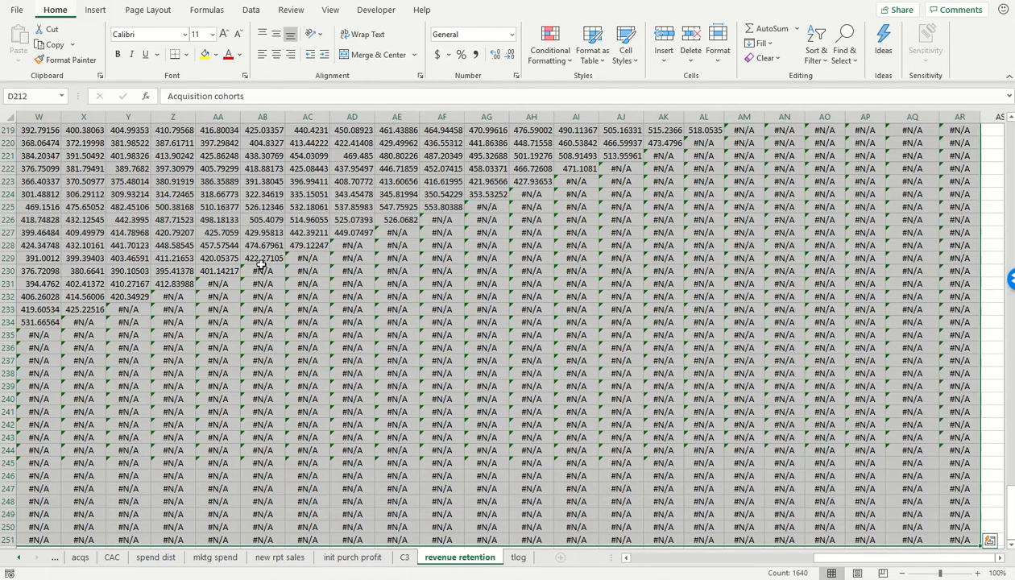
pyautogui.click(409, 117)
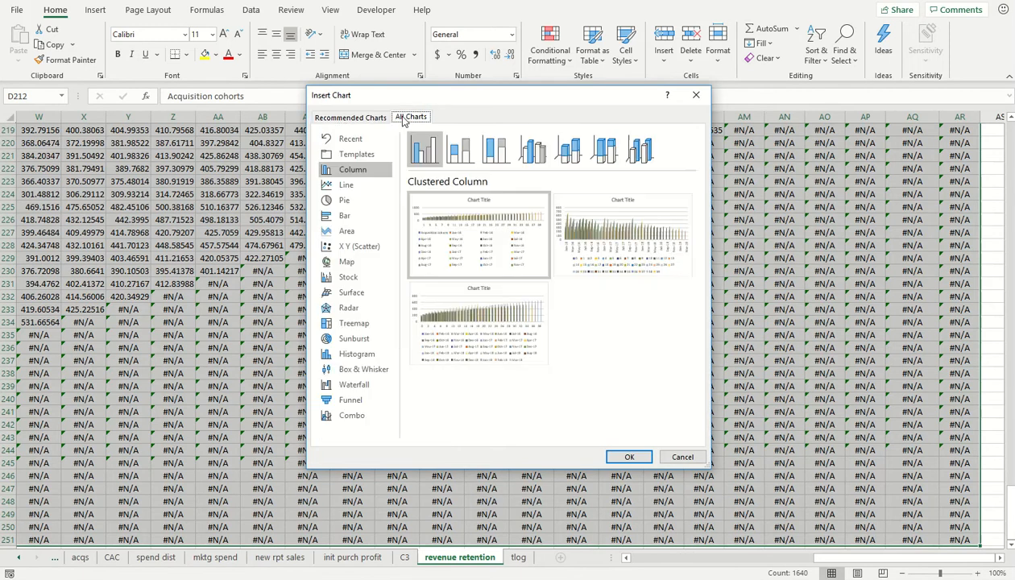
pyautogui.click(345, 184)
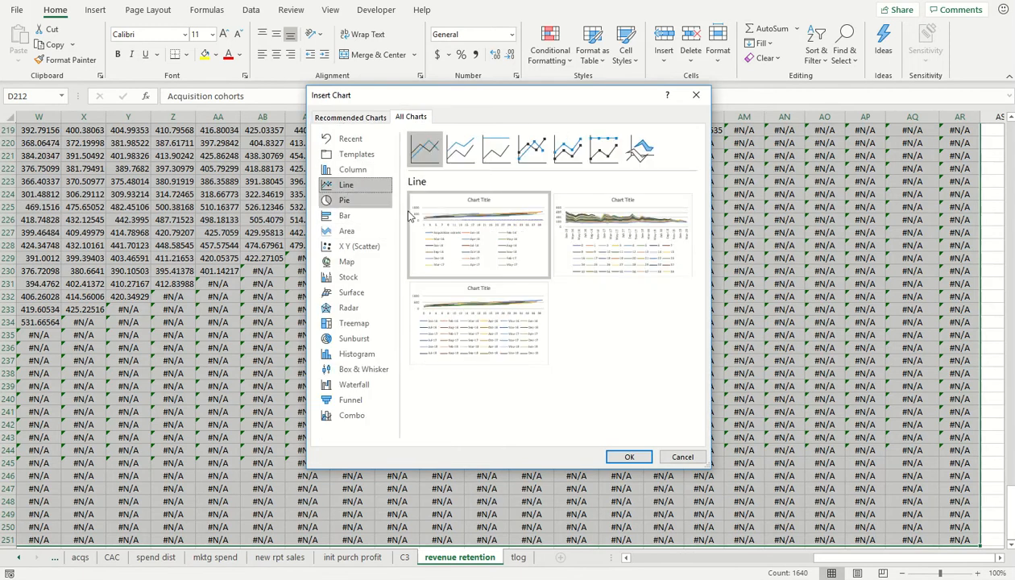
pyautogui.moveTo(469, 339)
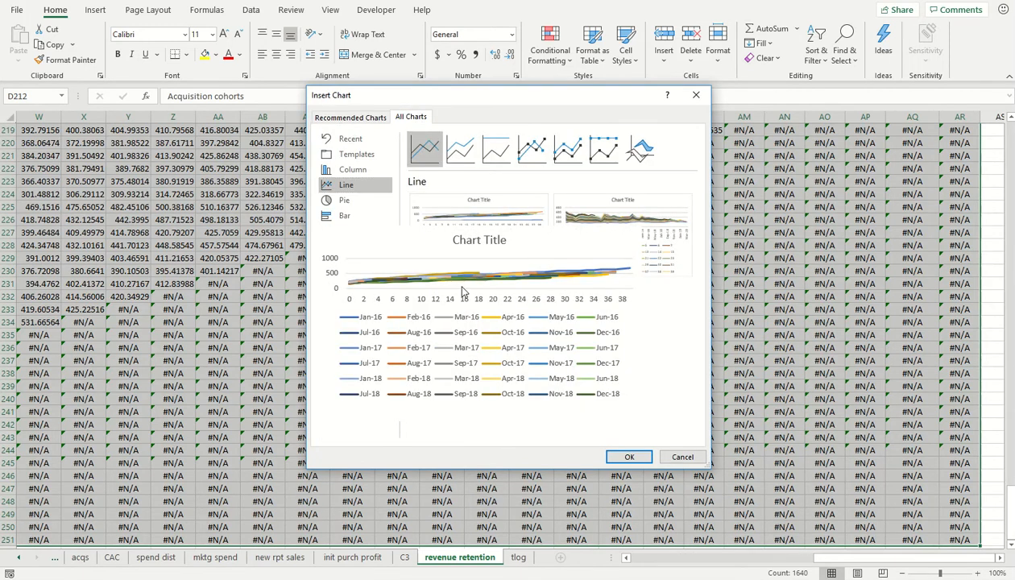
pyautogui.click(624, 456)
# Cut the new line chart and paste it below the per-acquisition revenue table, starting near row 254 in column D
pyautogui.press('Delete')
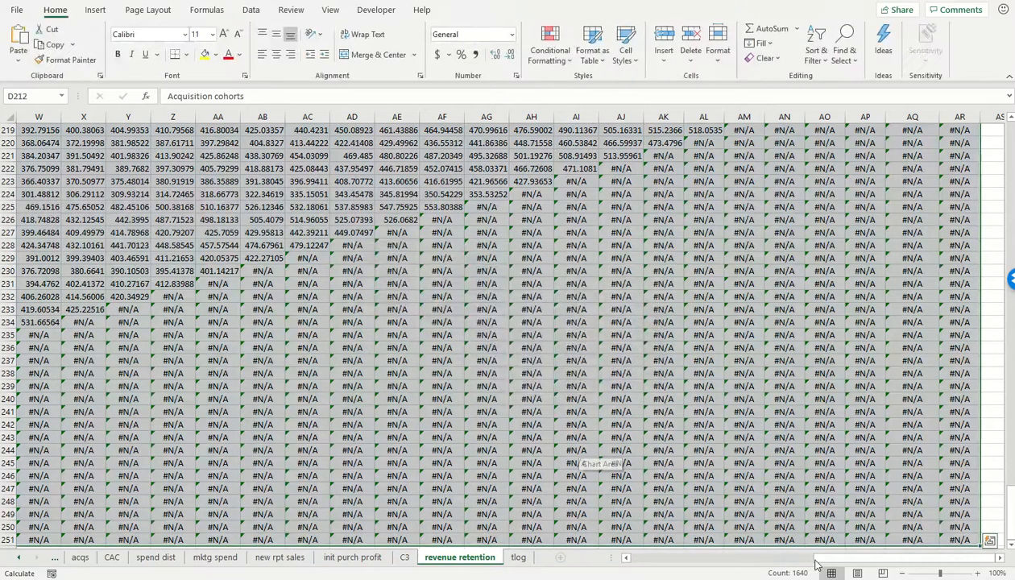
pyautogui.moveTo(819, 558); pyautogui.dragTo(656, 559)
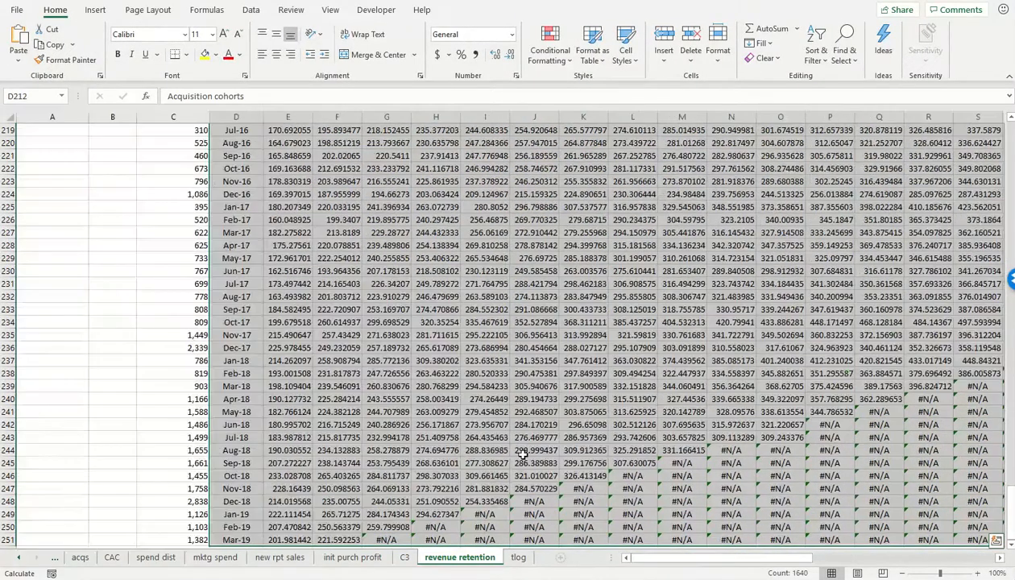
pyautogui.scroll(-8, 260, 292)
pyautogui.hotkey('ctrl', 'v')
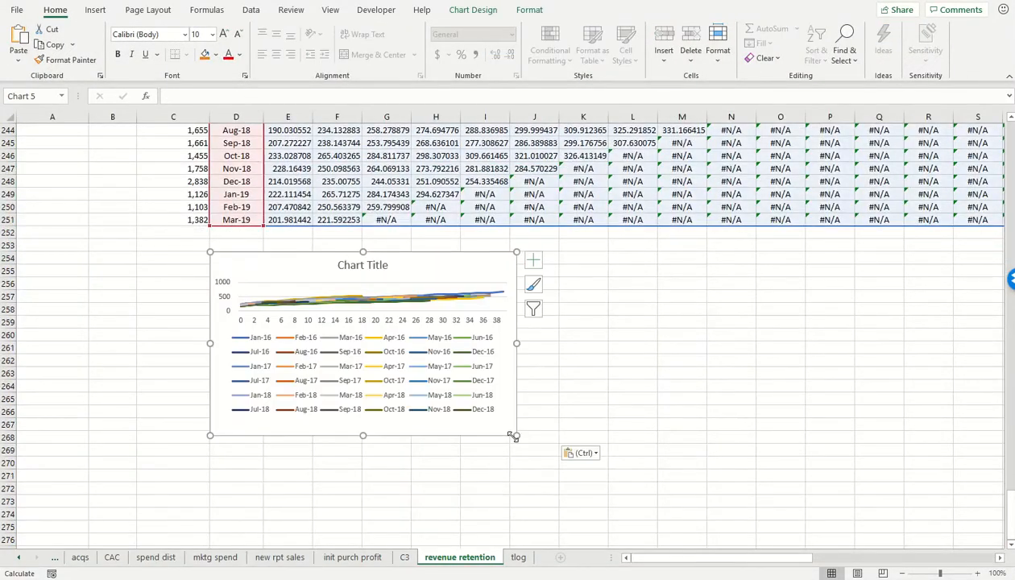
# Enlarge the line chart so it extends from column D to the start of column Q and down to about row 280
pyautogui.moveTo(513, 435); pyautogui.dragTo(780, 525)
pyautogui.scroll(-3, 814, 423)
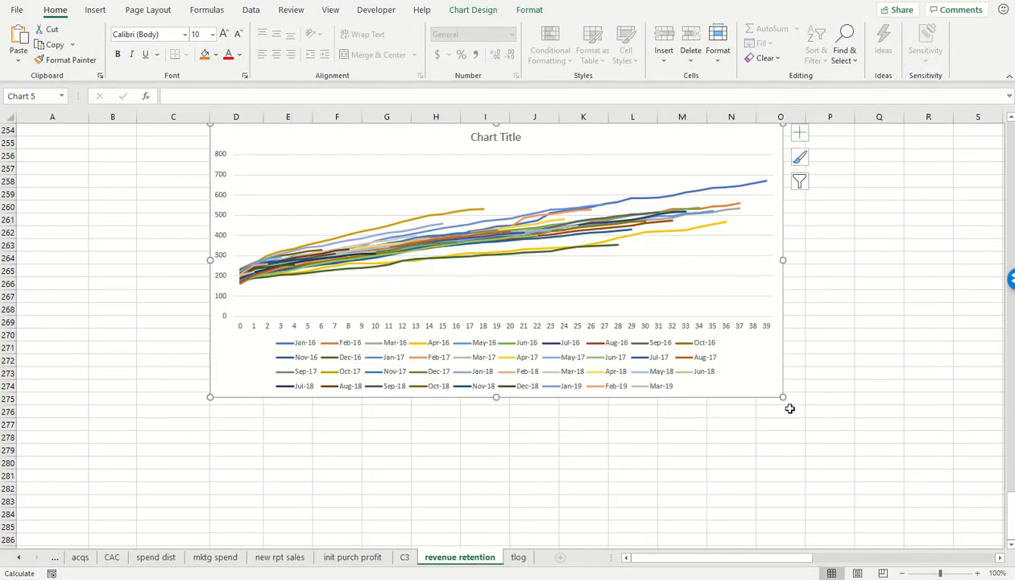
pyautogui.moveTo(783, 397); pyautogui.dragTo(856, 461)
pyautogui.scroll(2, 716, 437)
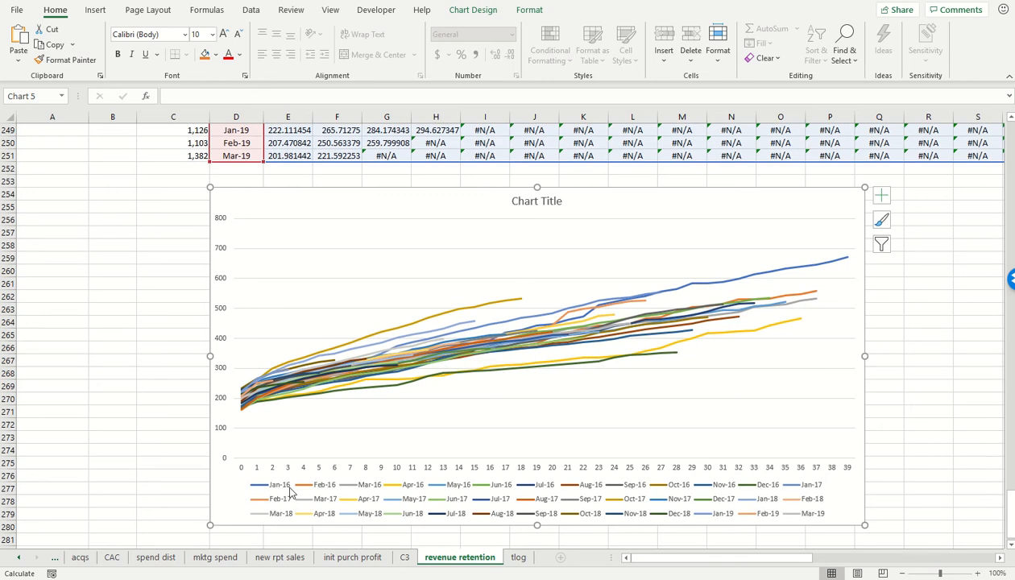
# Move the chart's legend from below the horizontal axis to the upper part of the plot area, above the cohort lines
pyautogui.click(341, 485)
pyautogui.click(342, 482)
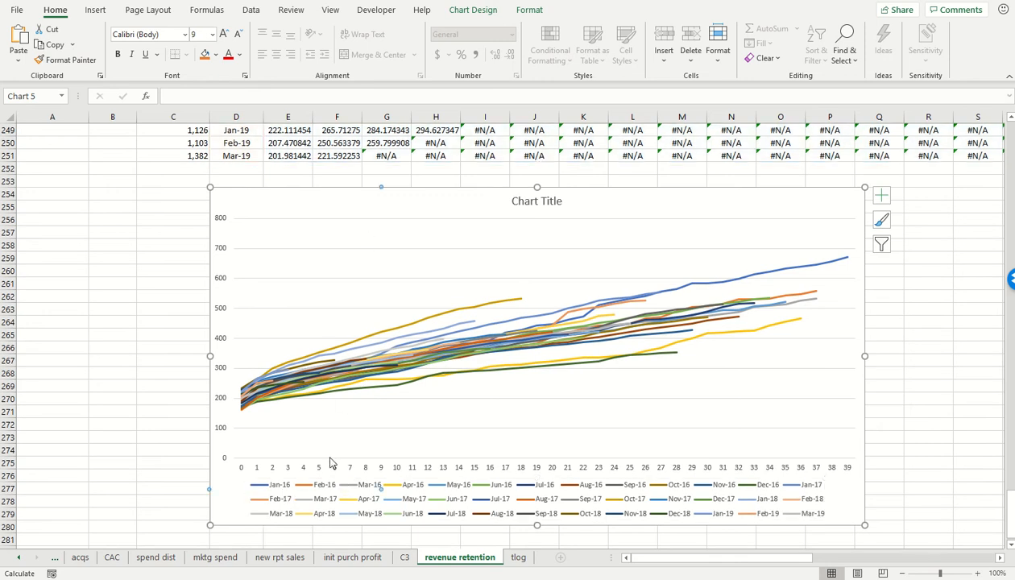
pyautogui.click(530, 503)
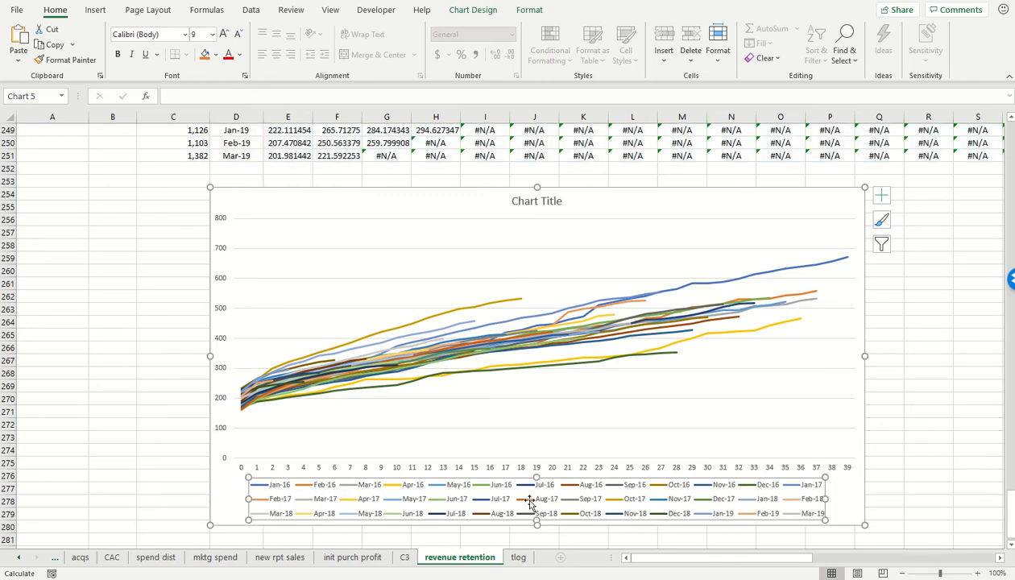
pyautogui.moveTo(647, 479); pyautogui.dragTo(646, 217)
# Stretch the plot area down into the space freed by the legend and shift its left edge slightly inward
pyautogui.click(514, 412)
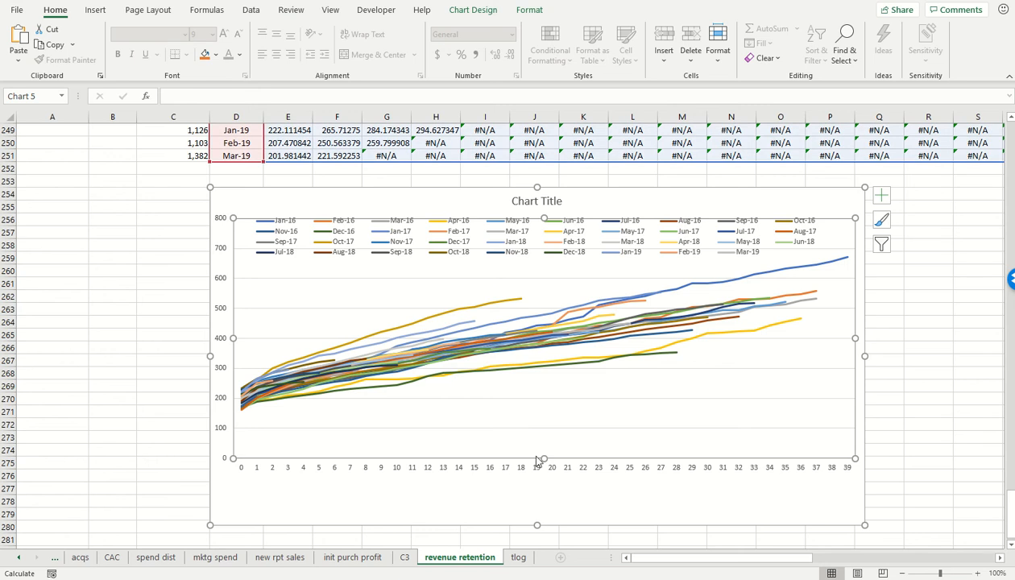
pyautogui.moveTo(543, 458); pyautogui.dragTo(545, 488)
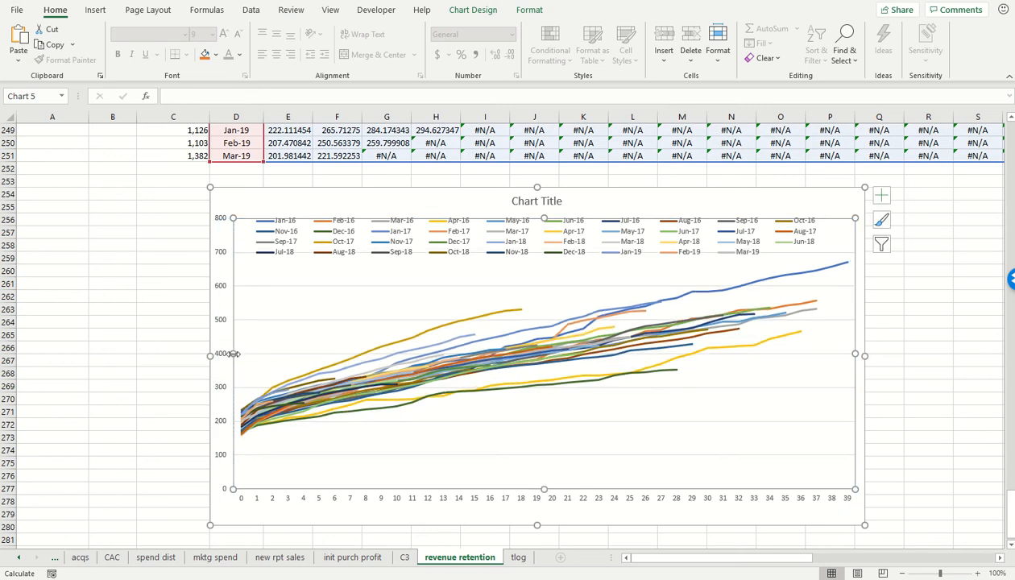
pyautogui.moveTo(233, 354); pyautogui.dragTo(245, 354)
# Add a primary horizontal and a primary vertical axis title to the chart
pyautogui.click(96, 11)
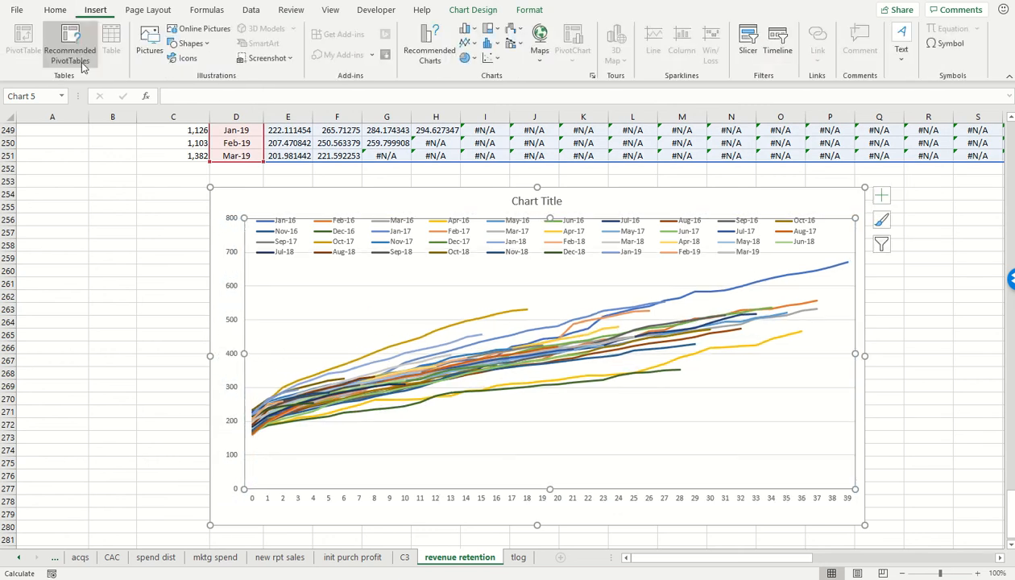
pyautogui.click(744, 202)
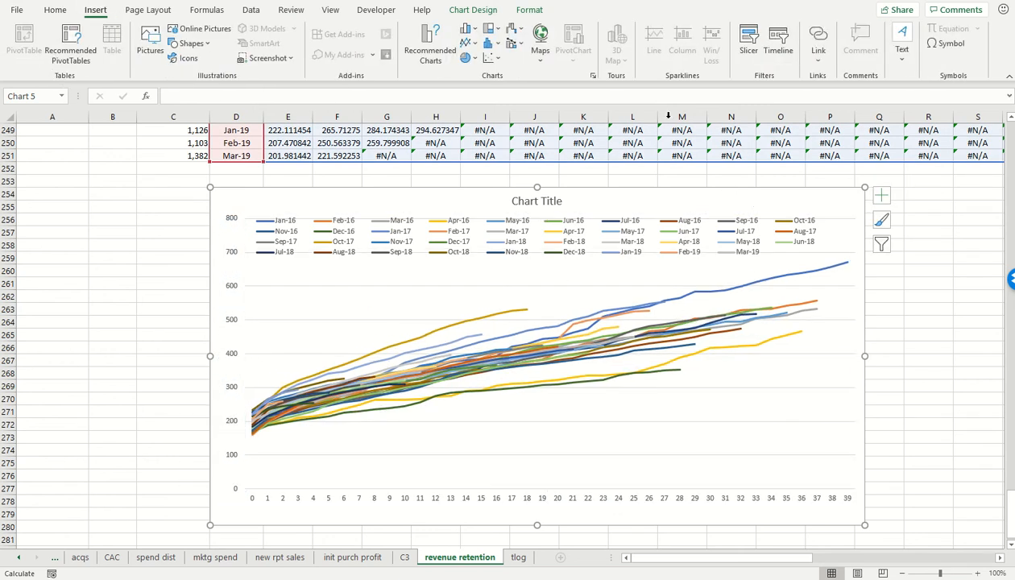
pyautogui.click(474, 10)
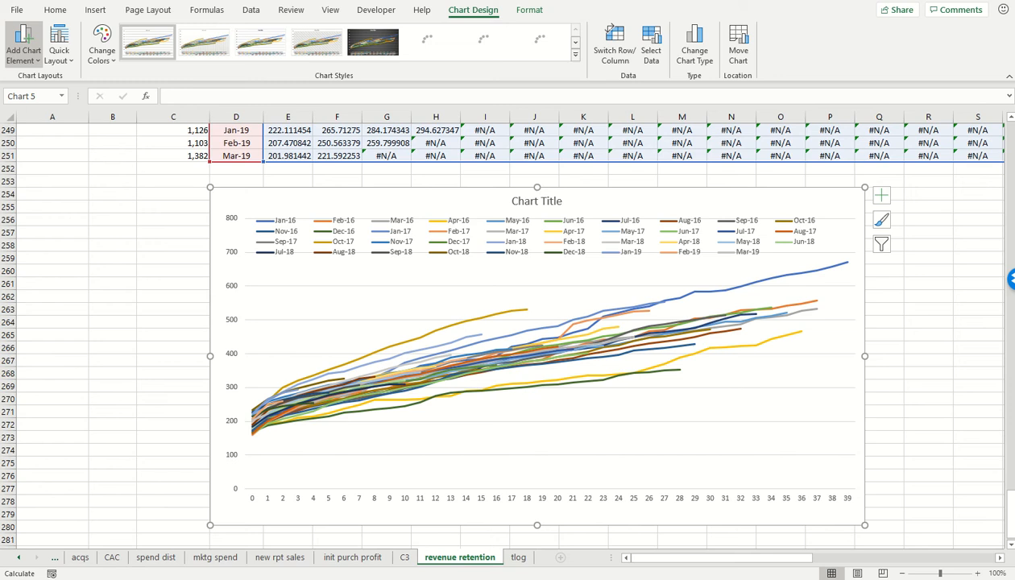
pyautogui.click(22, 44)
pyautogui.moveTo(32, 97)
pyautogui.click(134, 105)
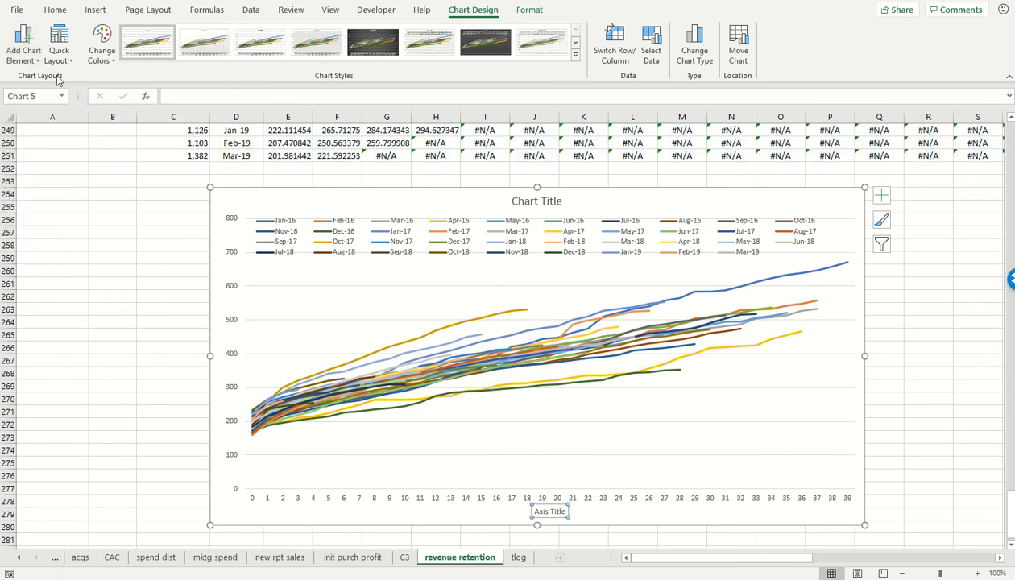
pyautogui.click(23, 45)
pyautogui.click(132, 132)
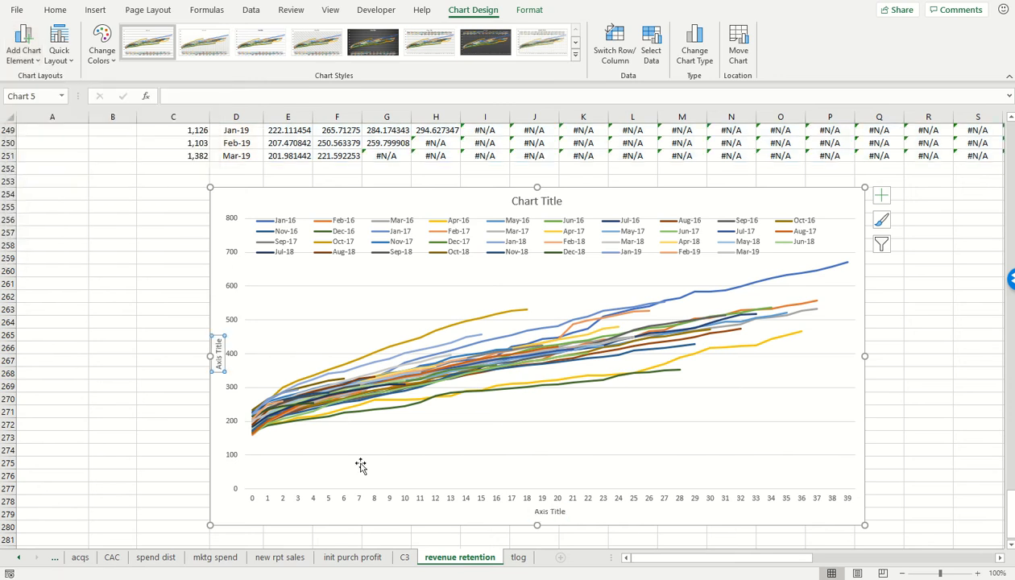
# Set the horizontal axis title to "Months since acquisition" and the vertical axis title to "Cumulative spend per customer"
pyautogui.click(547, 513)
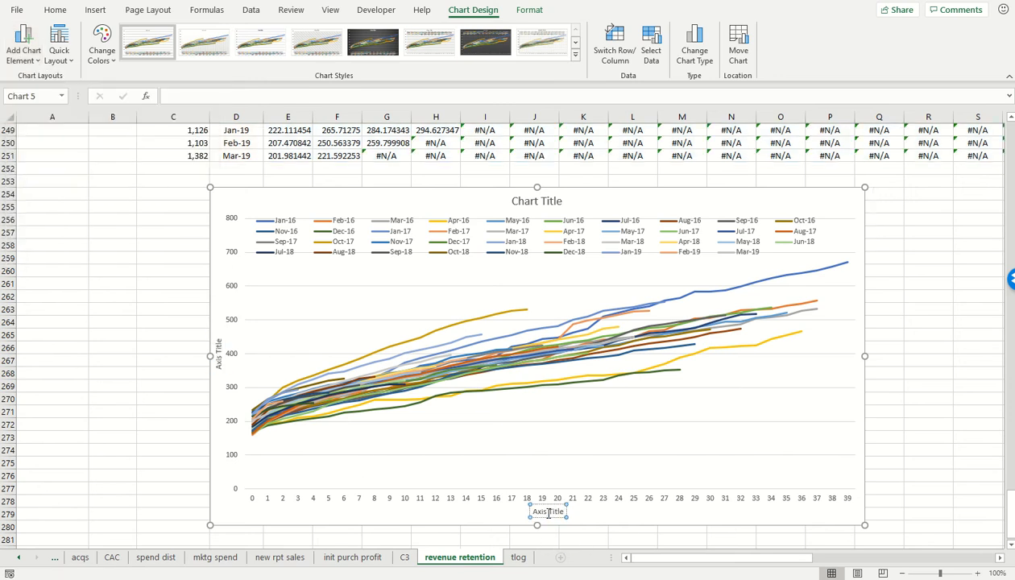
pyautogui.write('Months since acquisition')
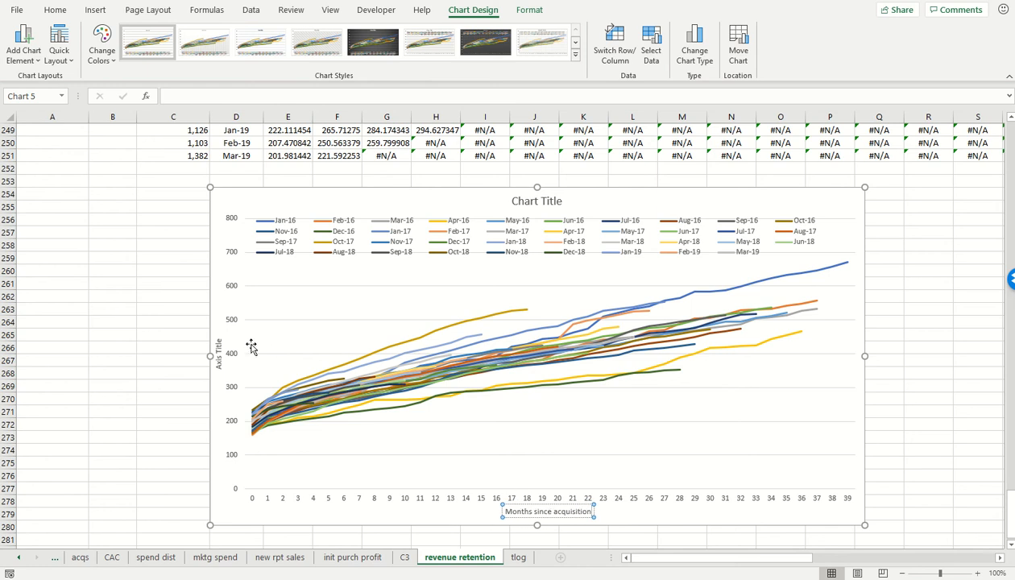
pyautogui.click(221, 354)
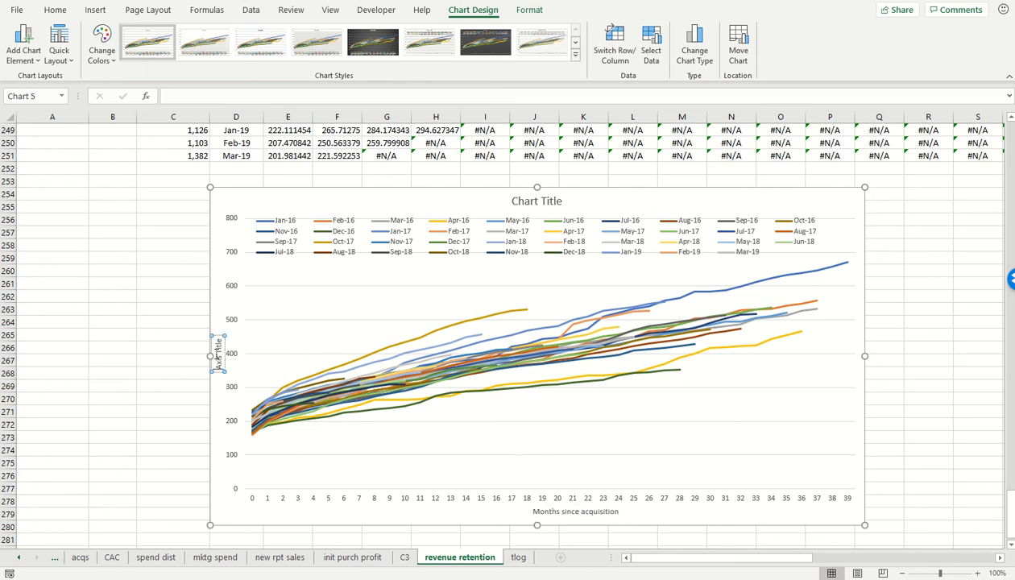
pyautogui.write('Cumulative spend per customer')
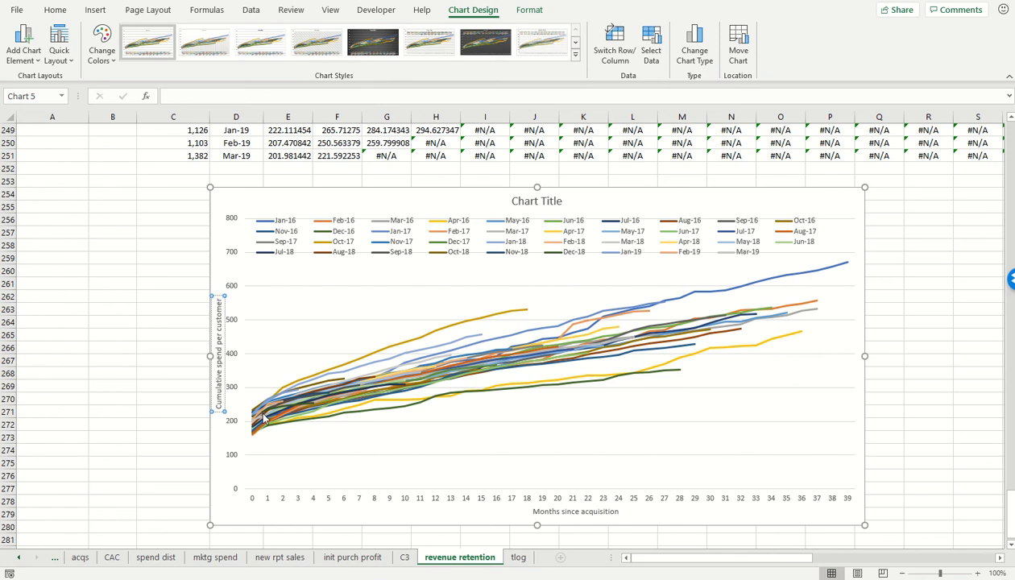
# Shift the plot area's left edge slightly away from the vertical axis title and move the legend slightly down, below the 800 gridline
pyautogui.click(251, 342)
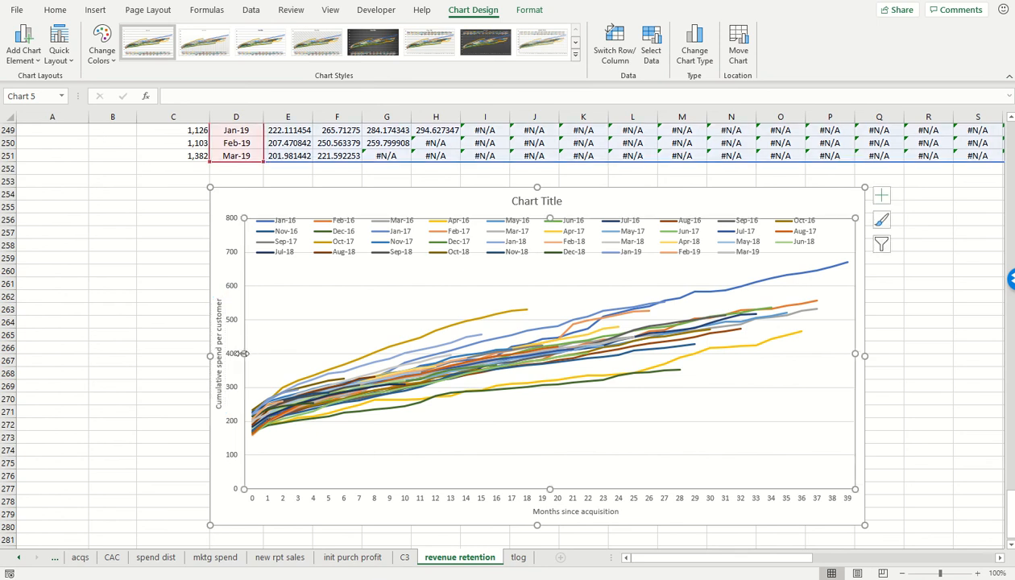
pyautogui.click(351, 253)
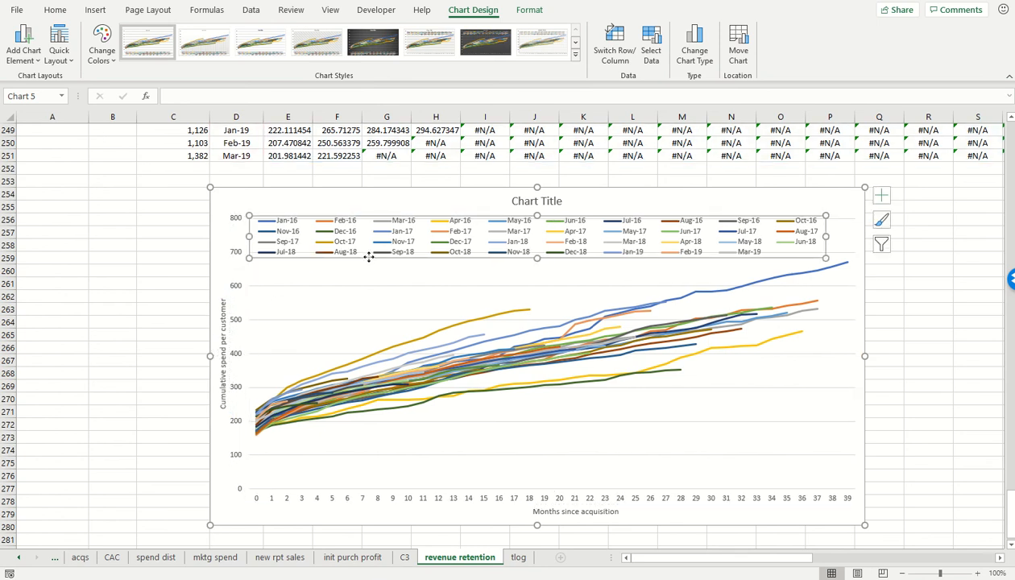
pyautogui.moveTo(368, 257); pyautogui.dragTo(369, 266)
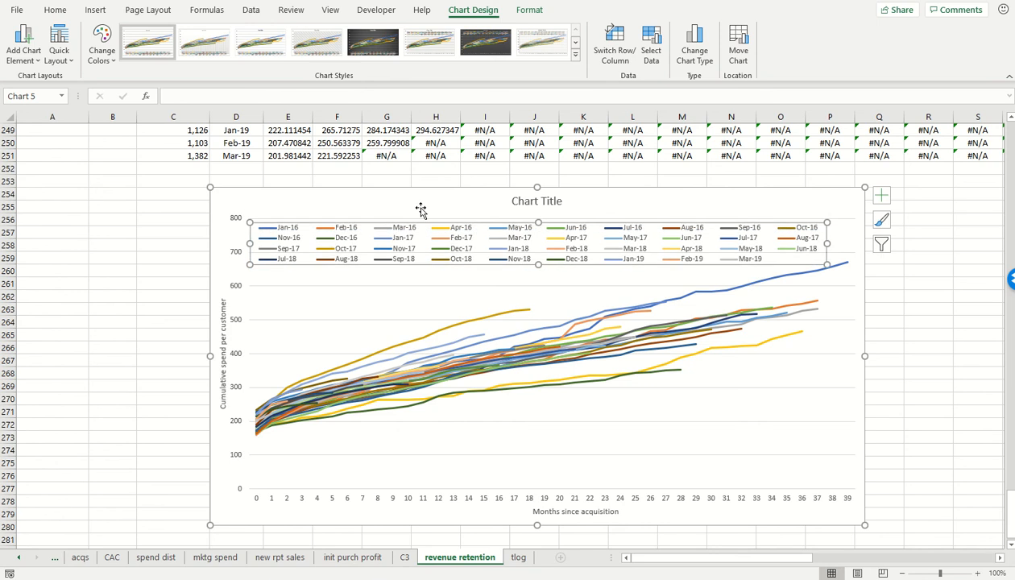
# Title the chart "Cumulative spend per acquired customer by cohort and by months since acquisition" and deselect it
pyautogui.click(525, 201)
pyautogui.write('C')
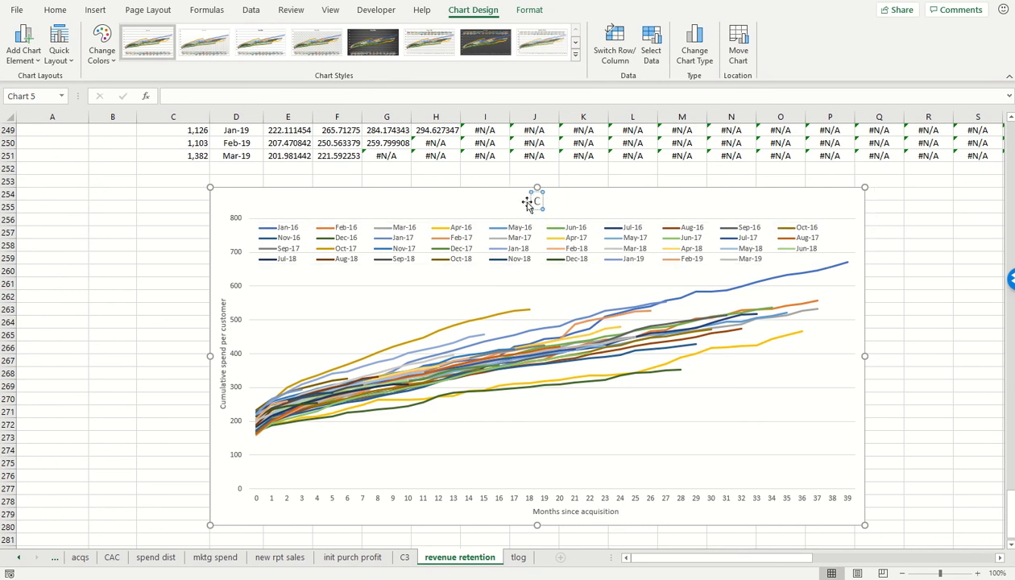
pyautogui.write('umulative spen')
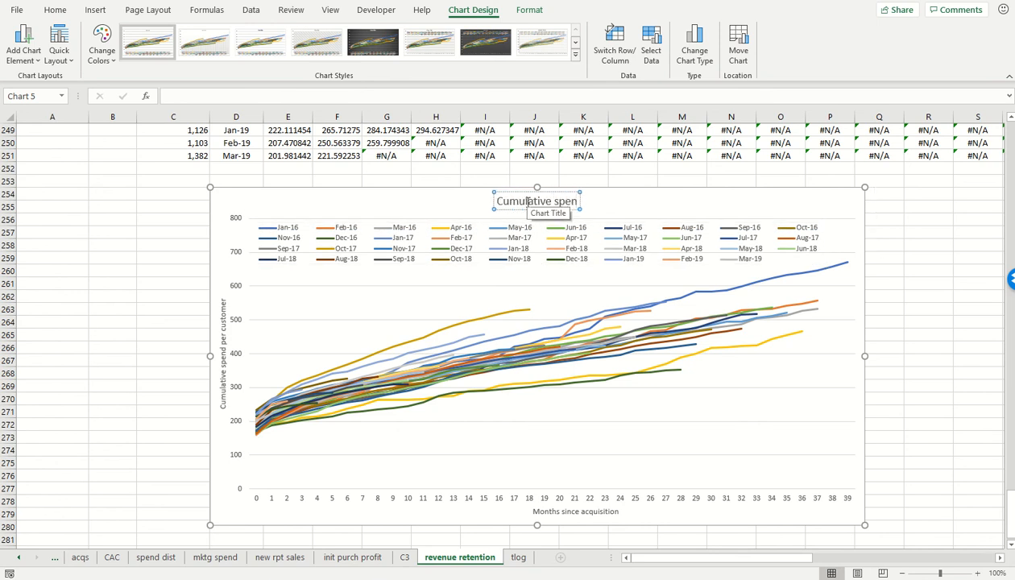
pyautogui.write('d per')
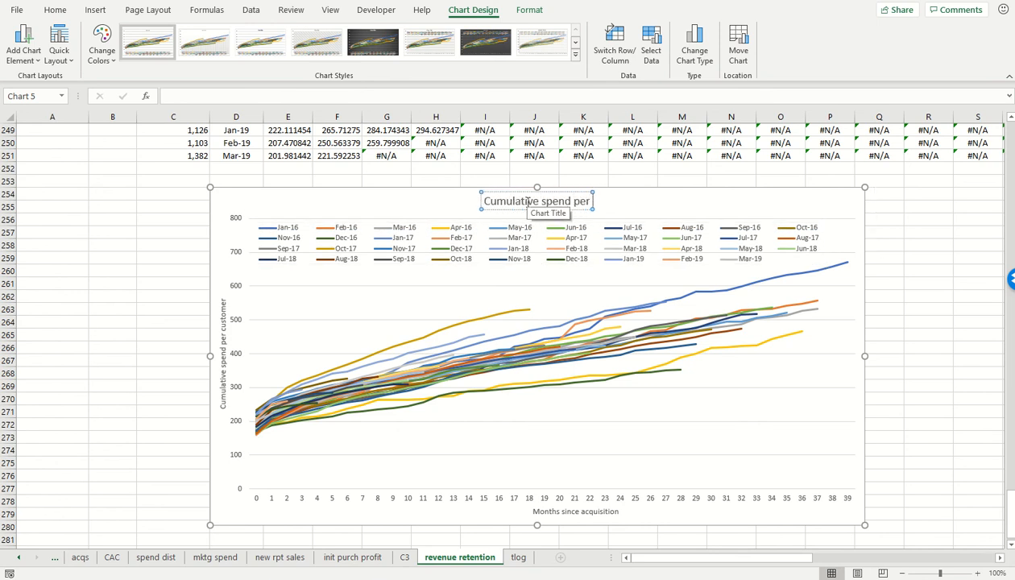
pyautogui.write(' acquired cus')
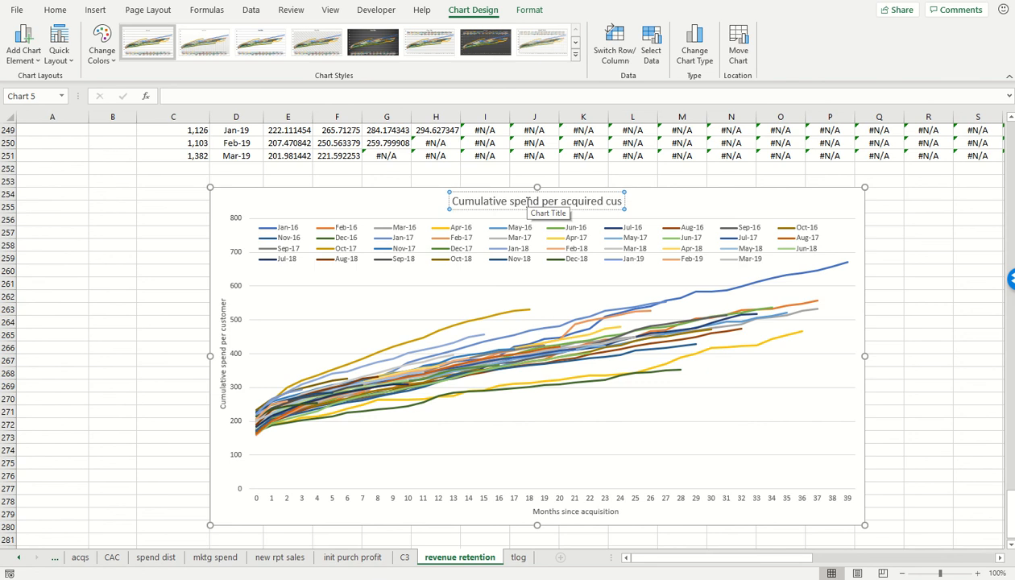
pyautogui.write('tomer by cohort')
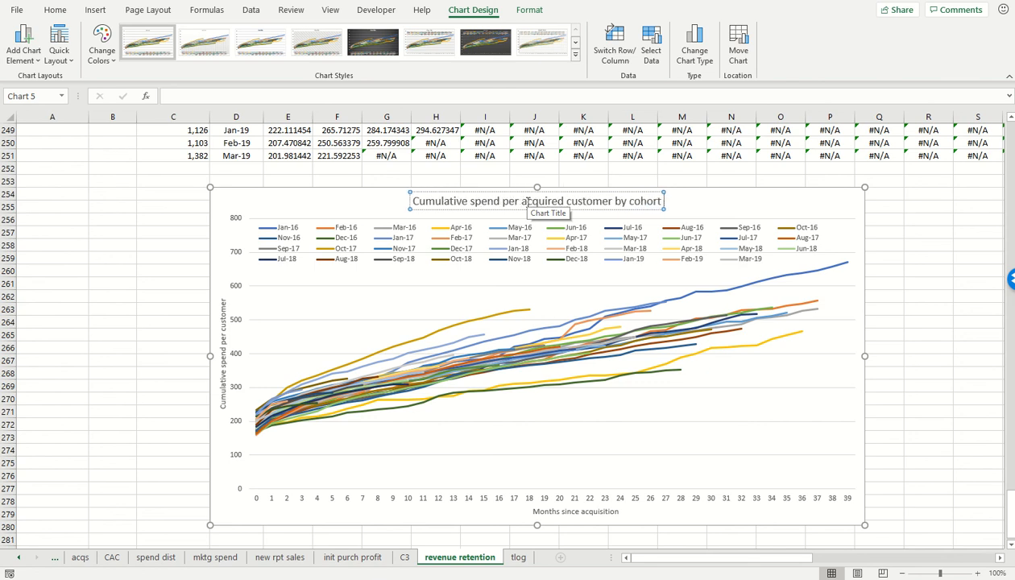
pyautogui.write(' o')
pyautogui.press('BackSpace')
pyautogui.write('and by')
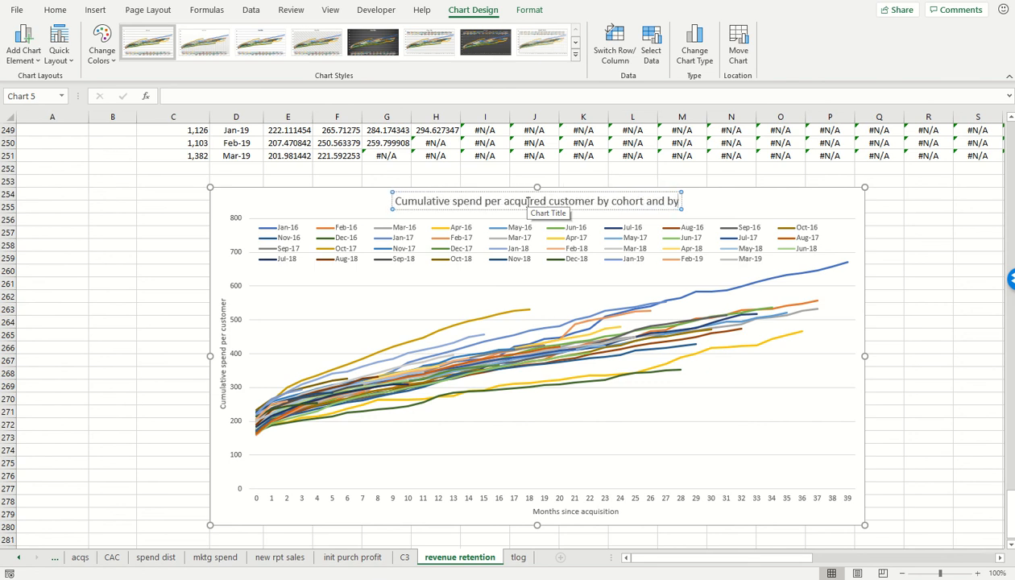
pyautogui.write(' months since acquisition')
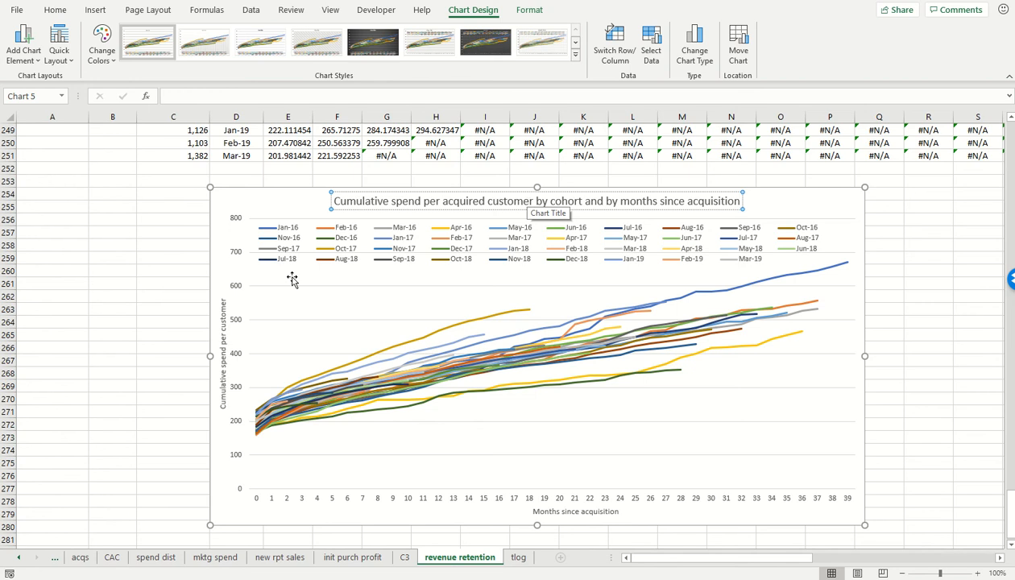
pyautogui.click(126, 333)
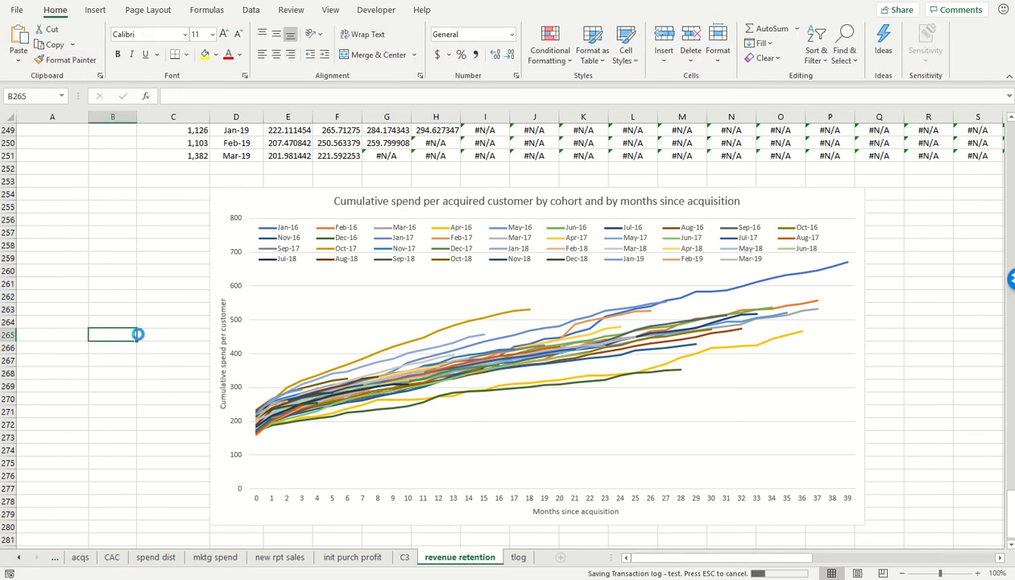